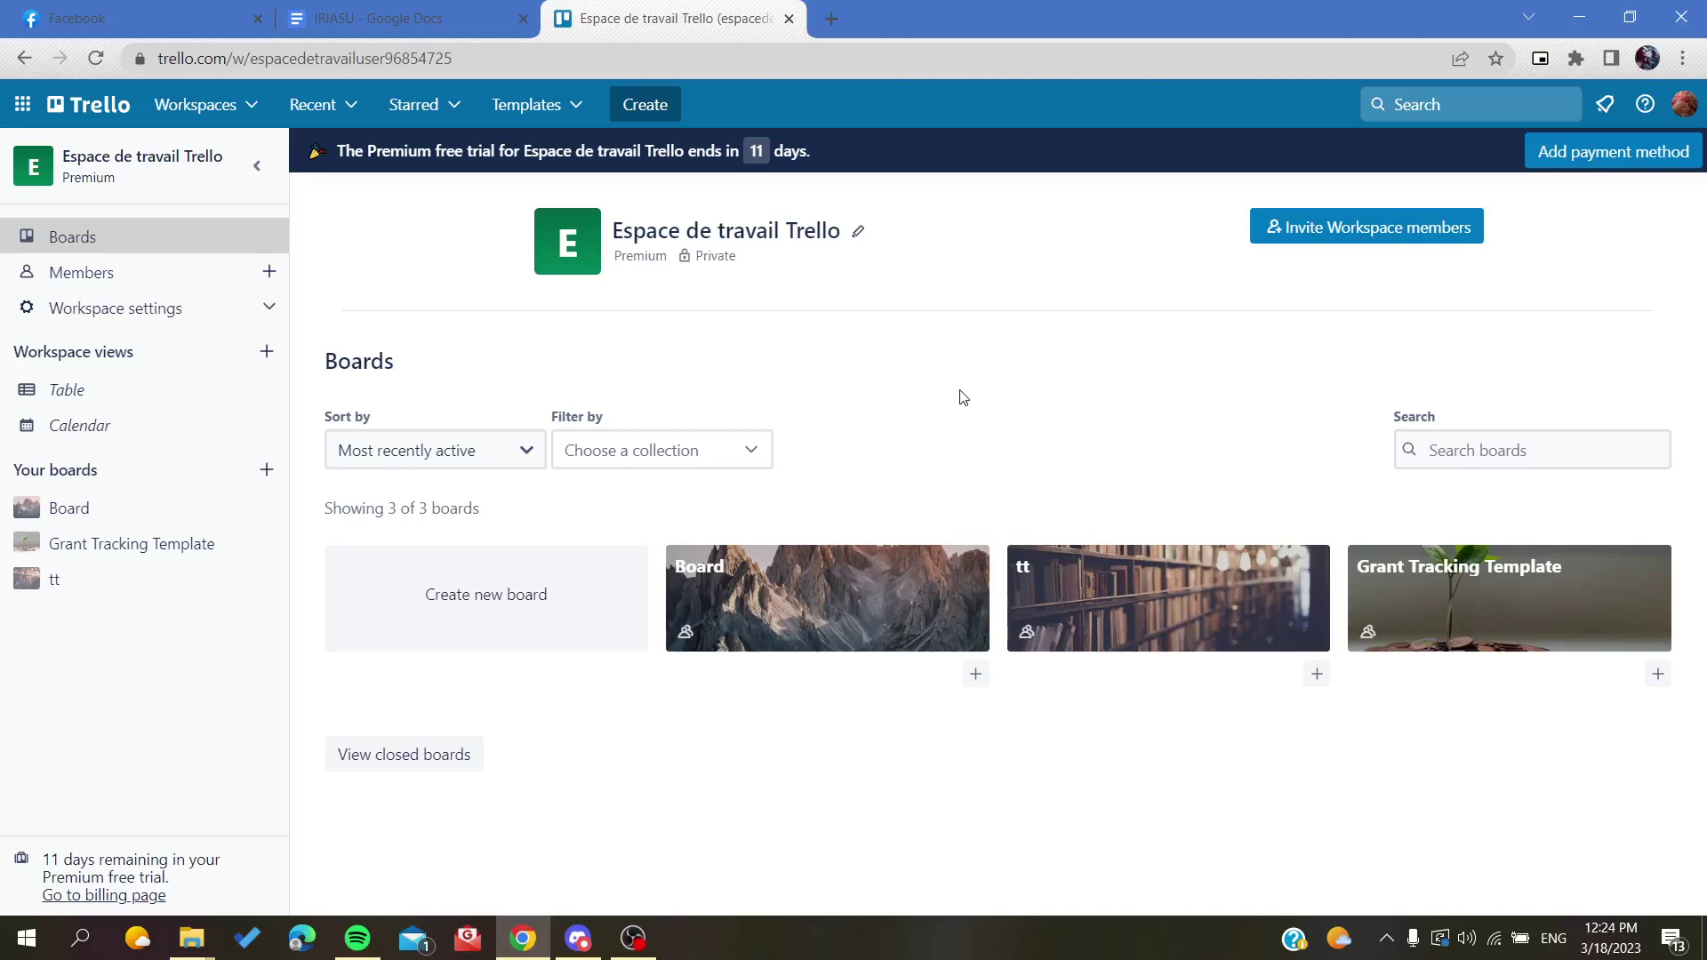
Dismiss the browser context menu and open the 'Board' board from the workspace Boards page.
right_click(961, 395)
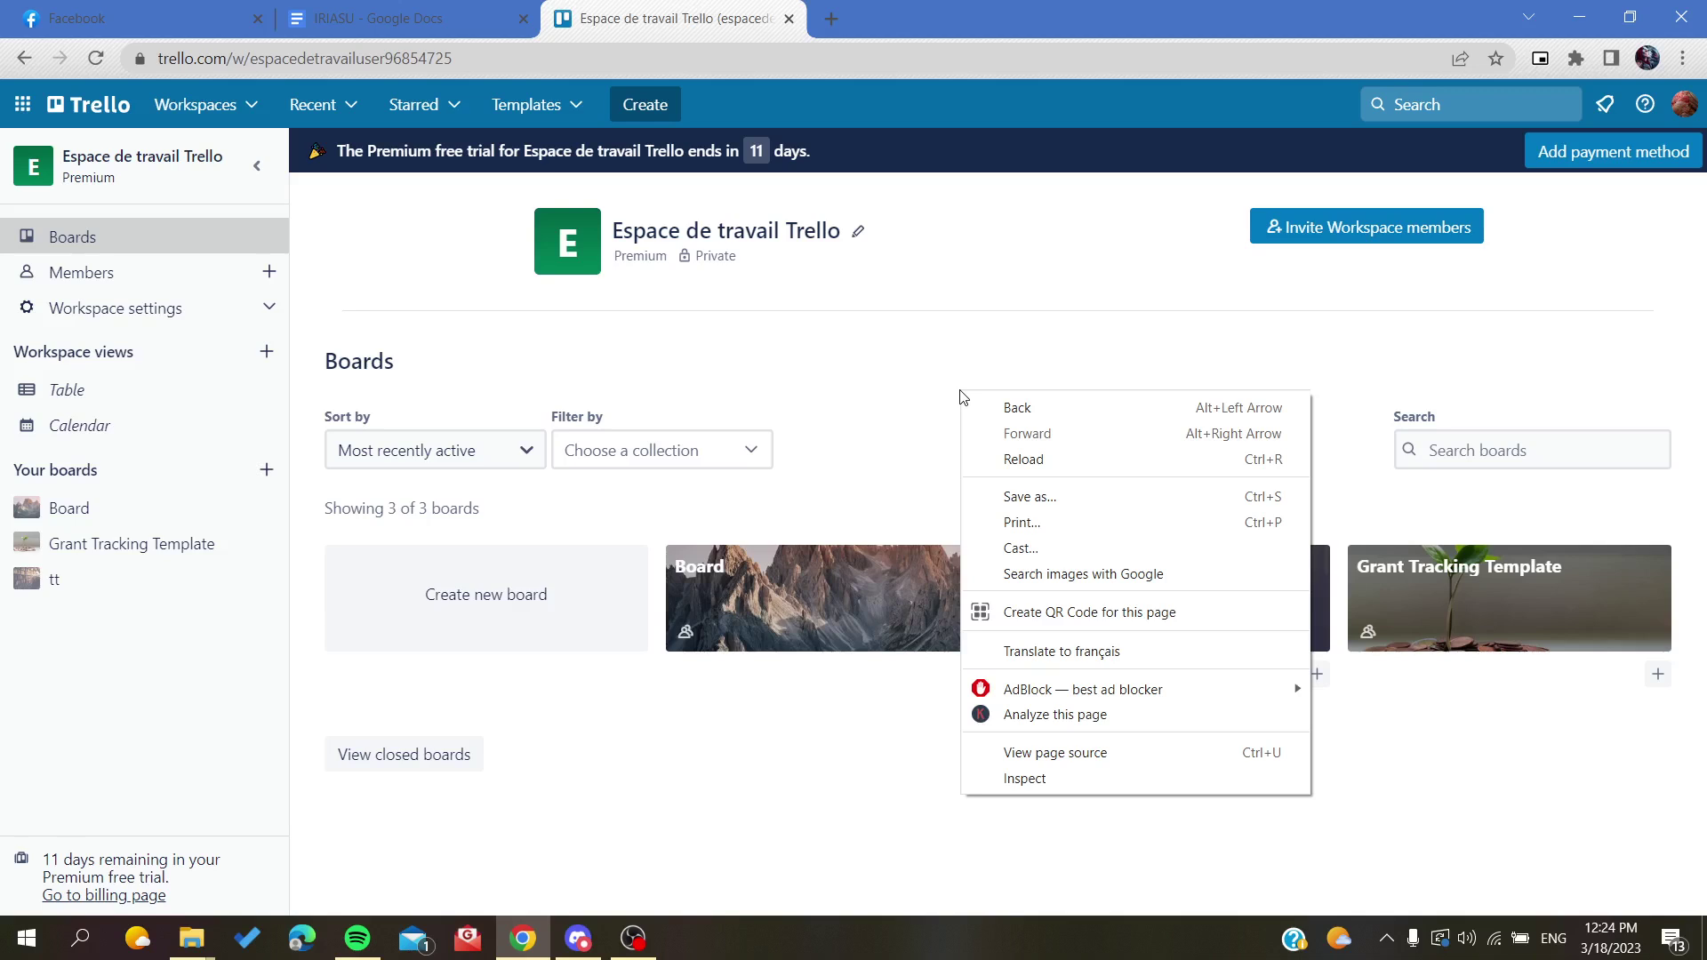
click(904, 408)
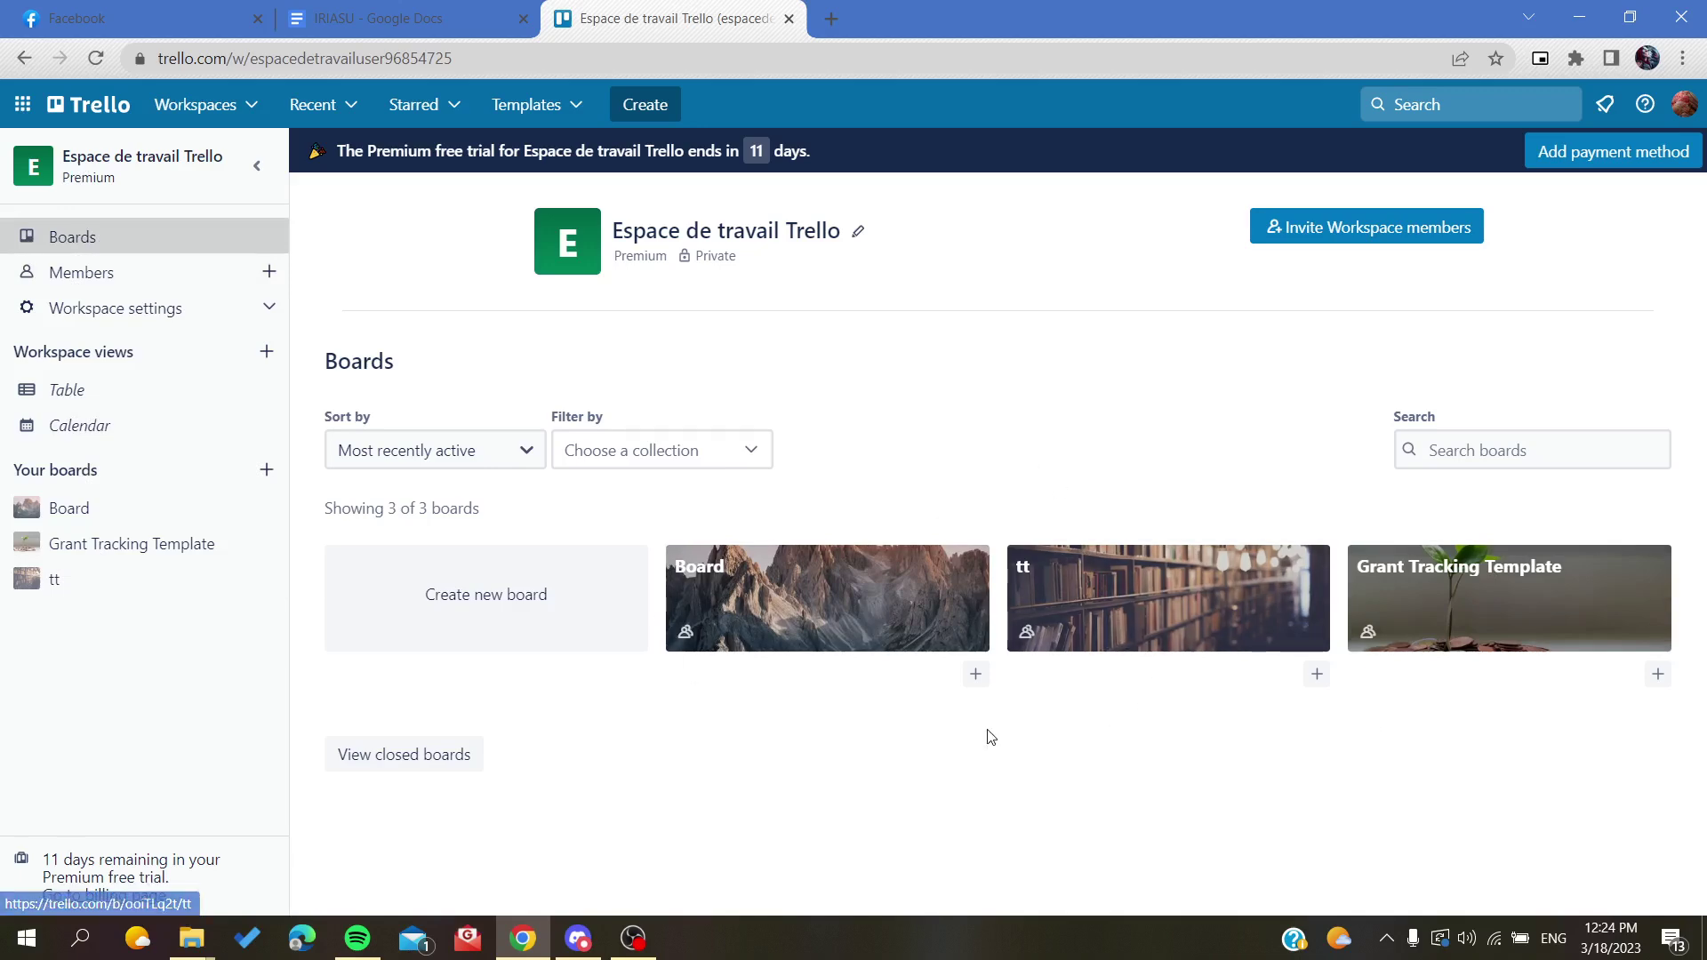
click(798, 585)
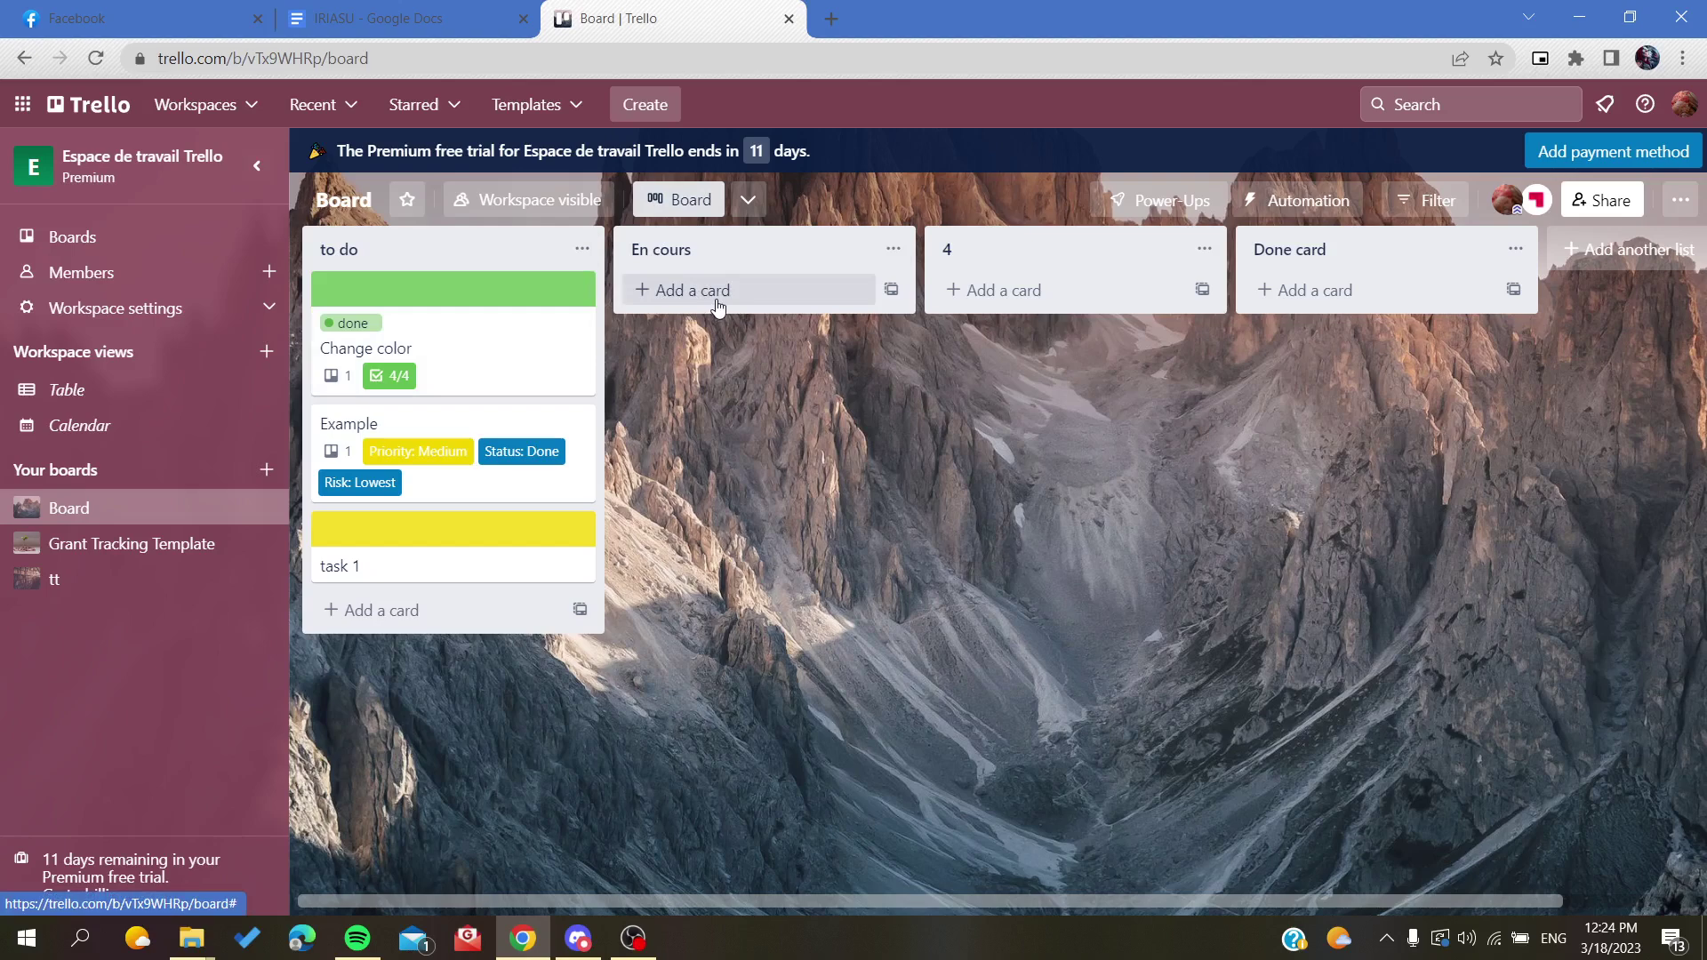
Open the 'Change color' card in the 'to do' list and browse its details.
click(511, 351)
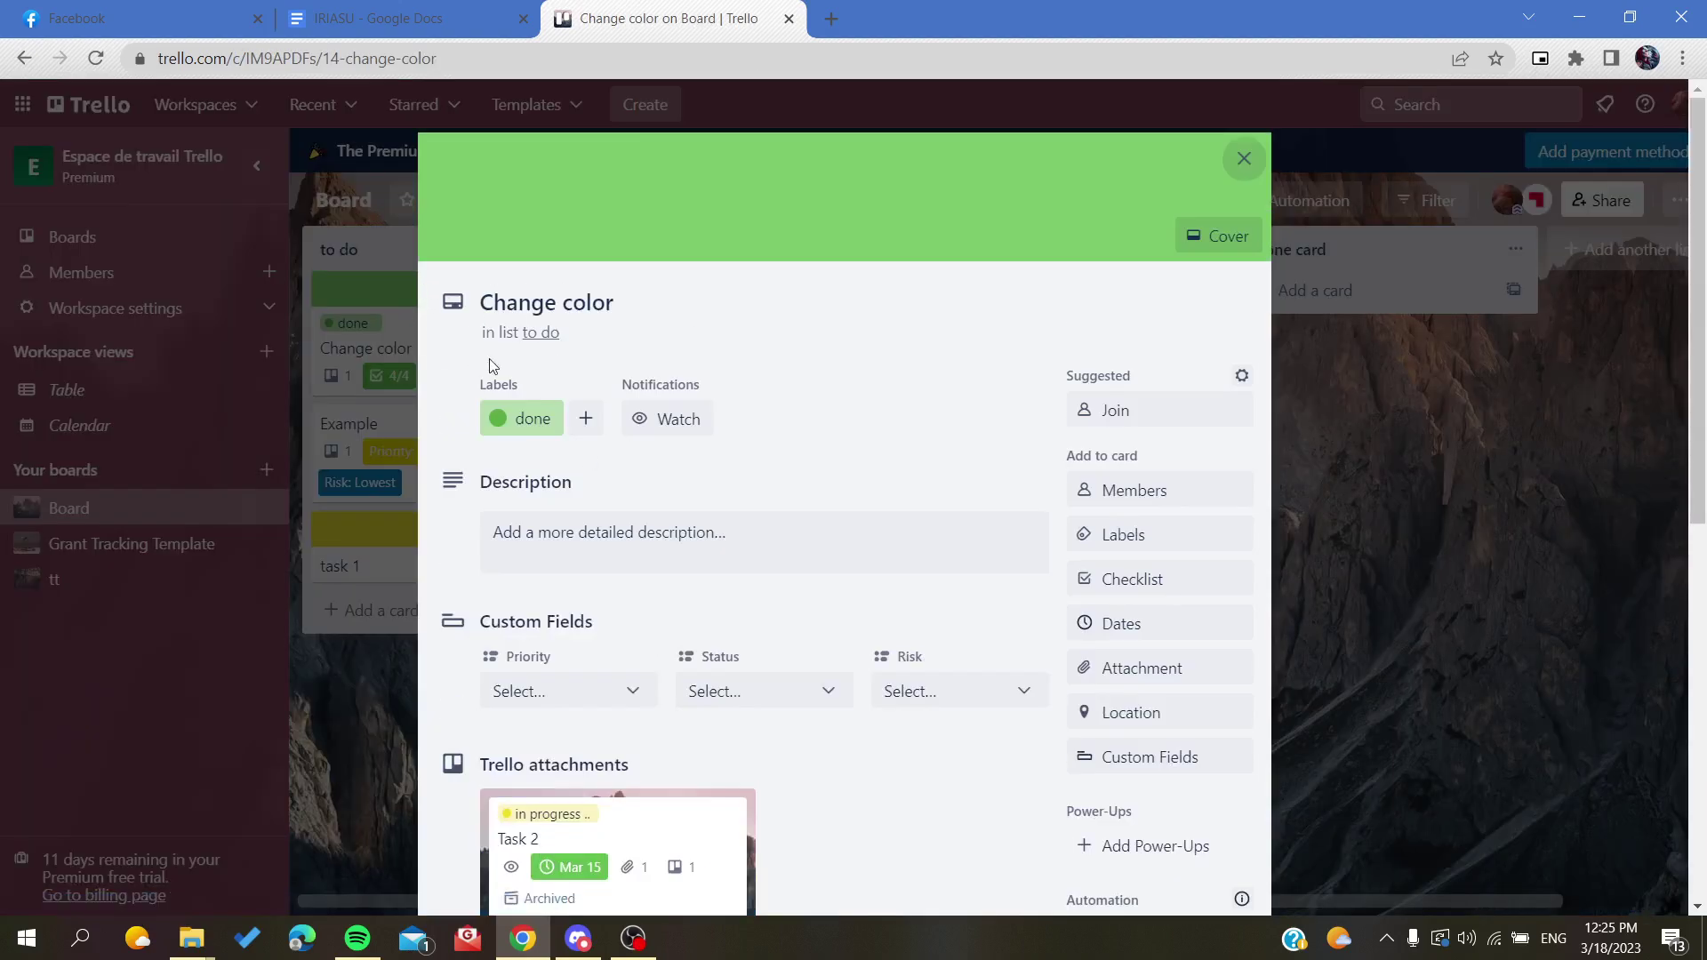
scroll(495, 367, down, 2)
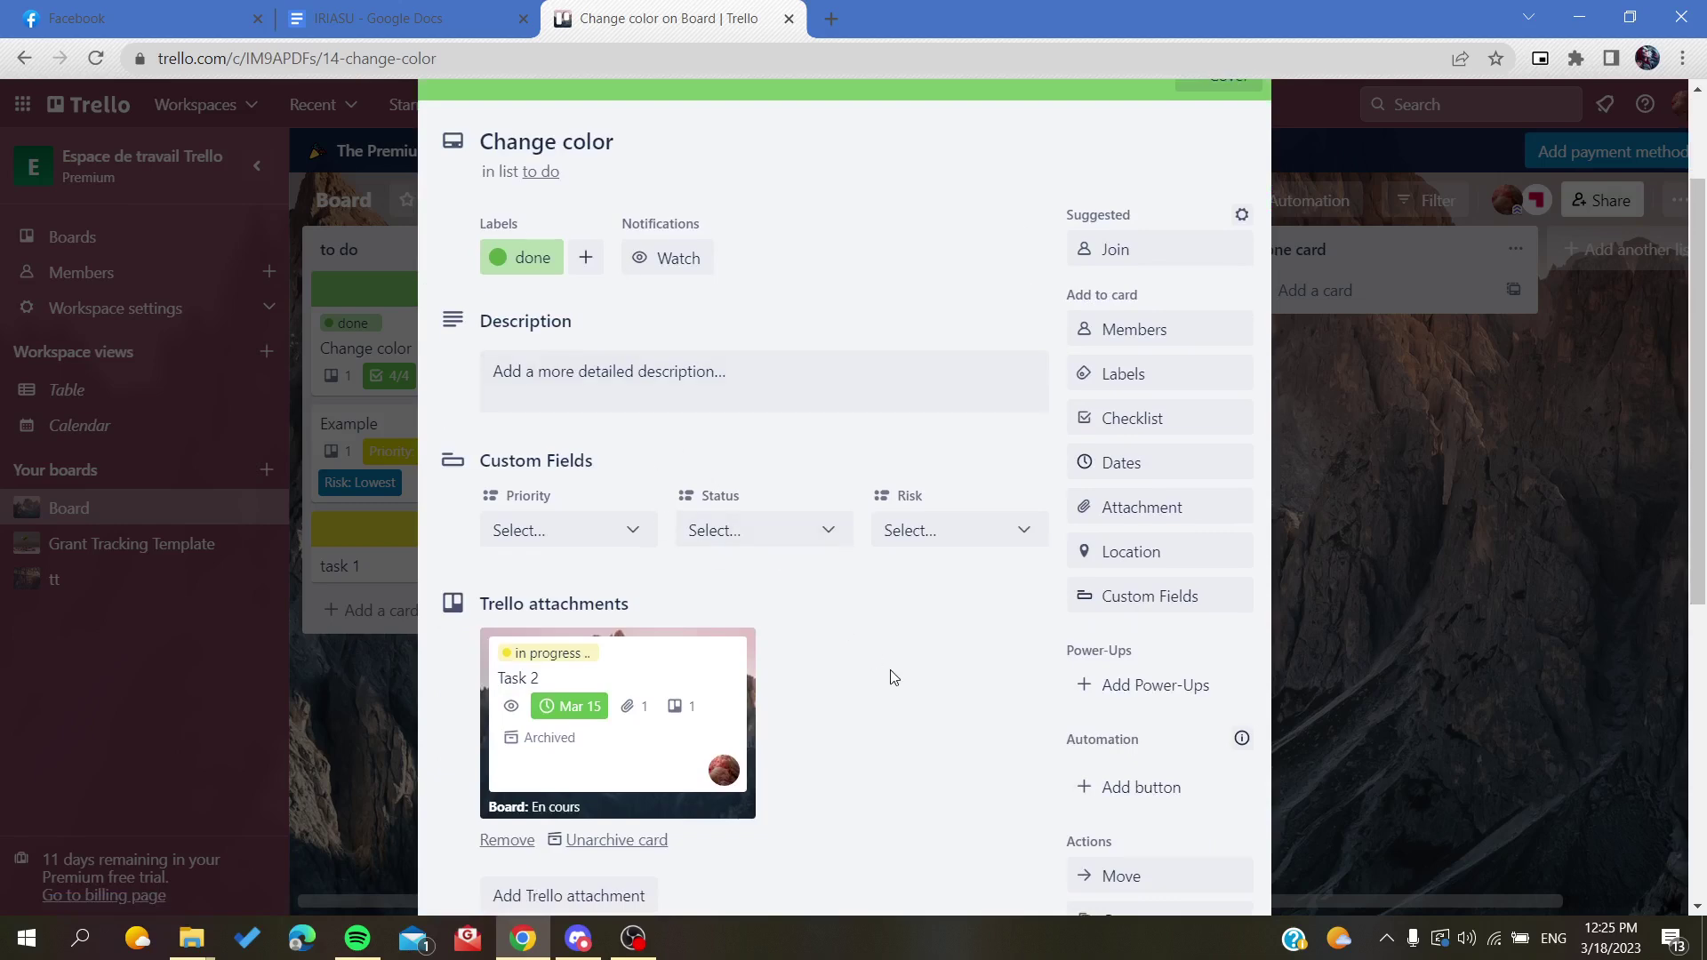
scroll(892, 677, down, 1)
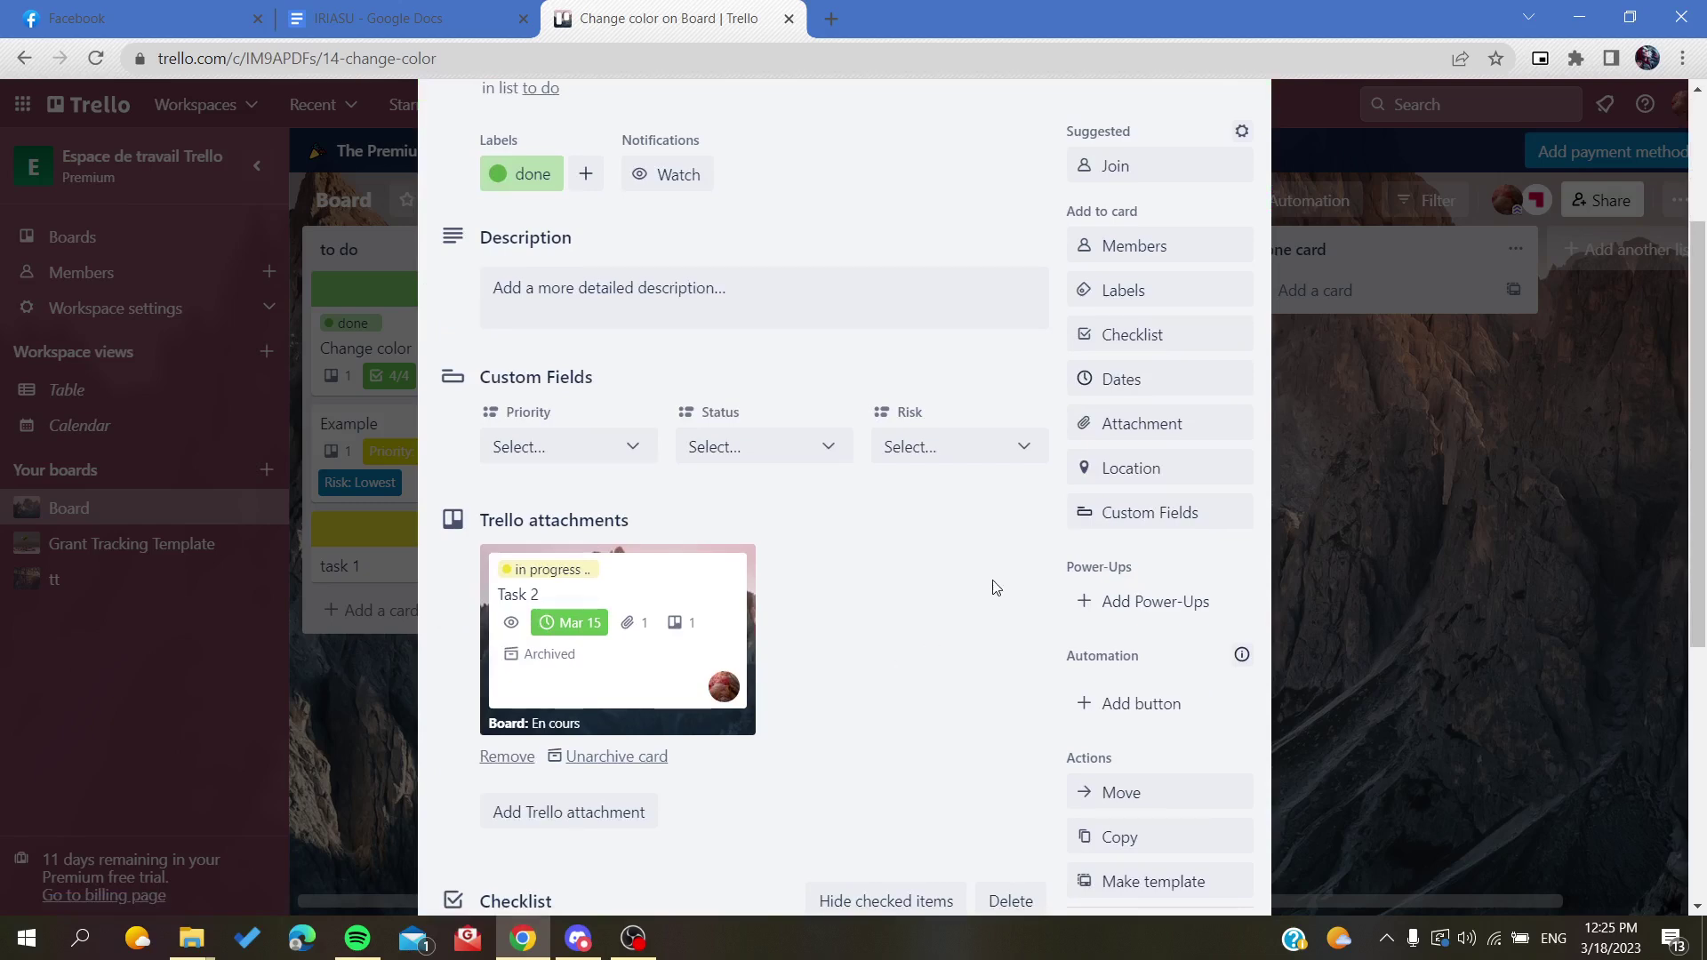
scroll(994, 586, up, 1)
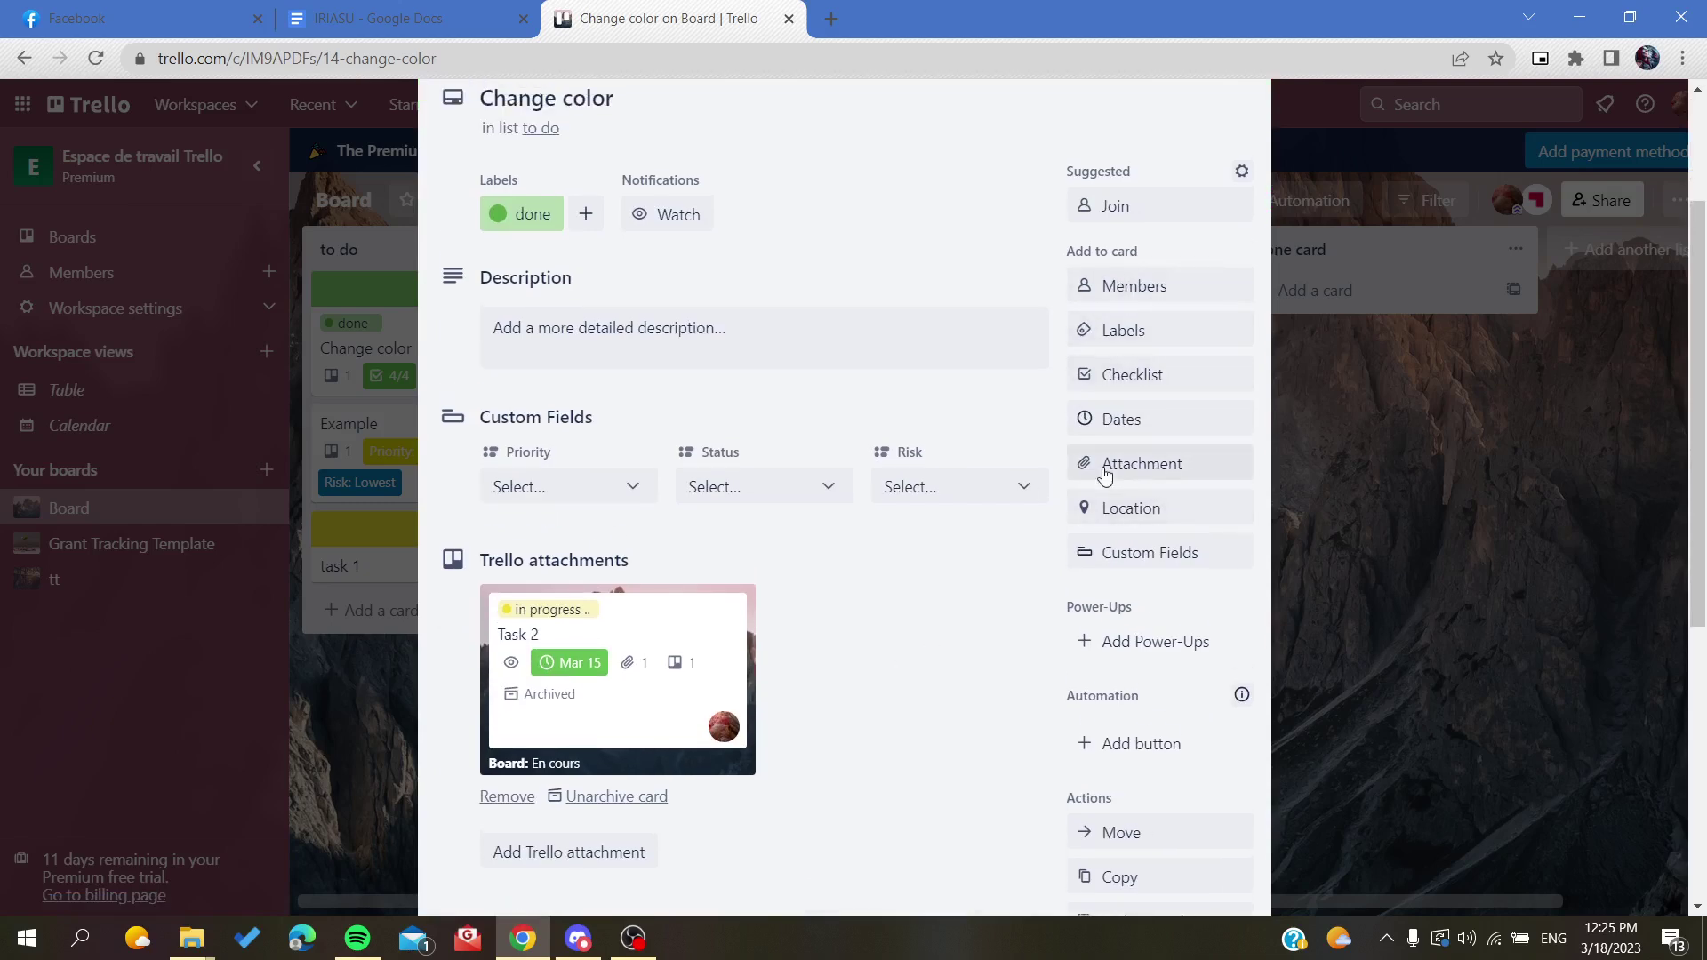
drag(1072, 251, 1144, 252)
Upload test.png from the Desktop as a computer attachment on the card.
click(1131, 468)
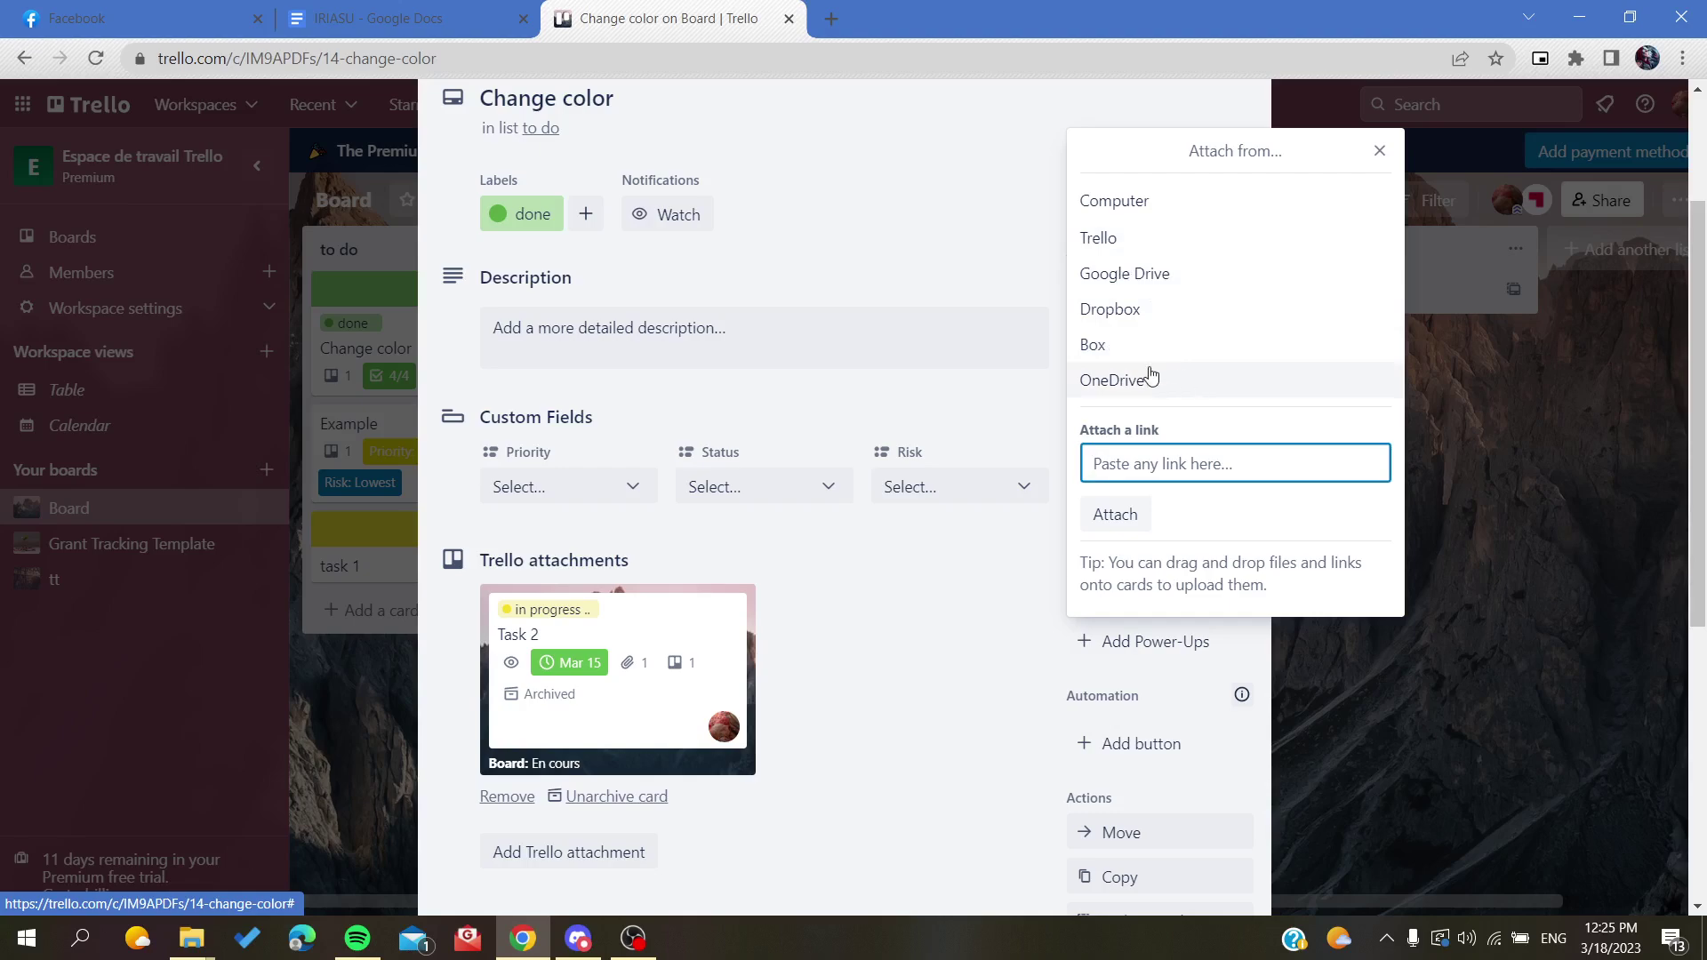
click(1118, 204)
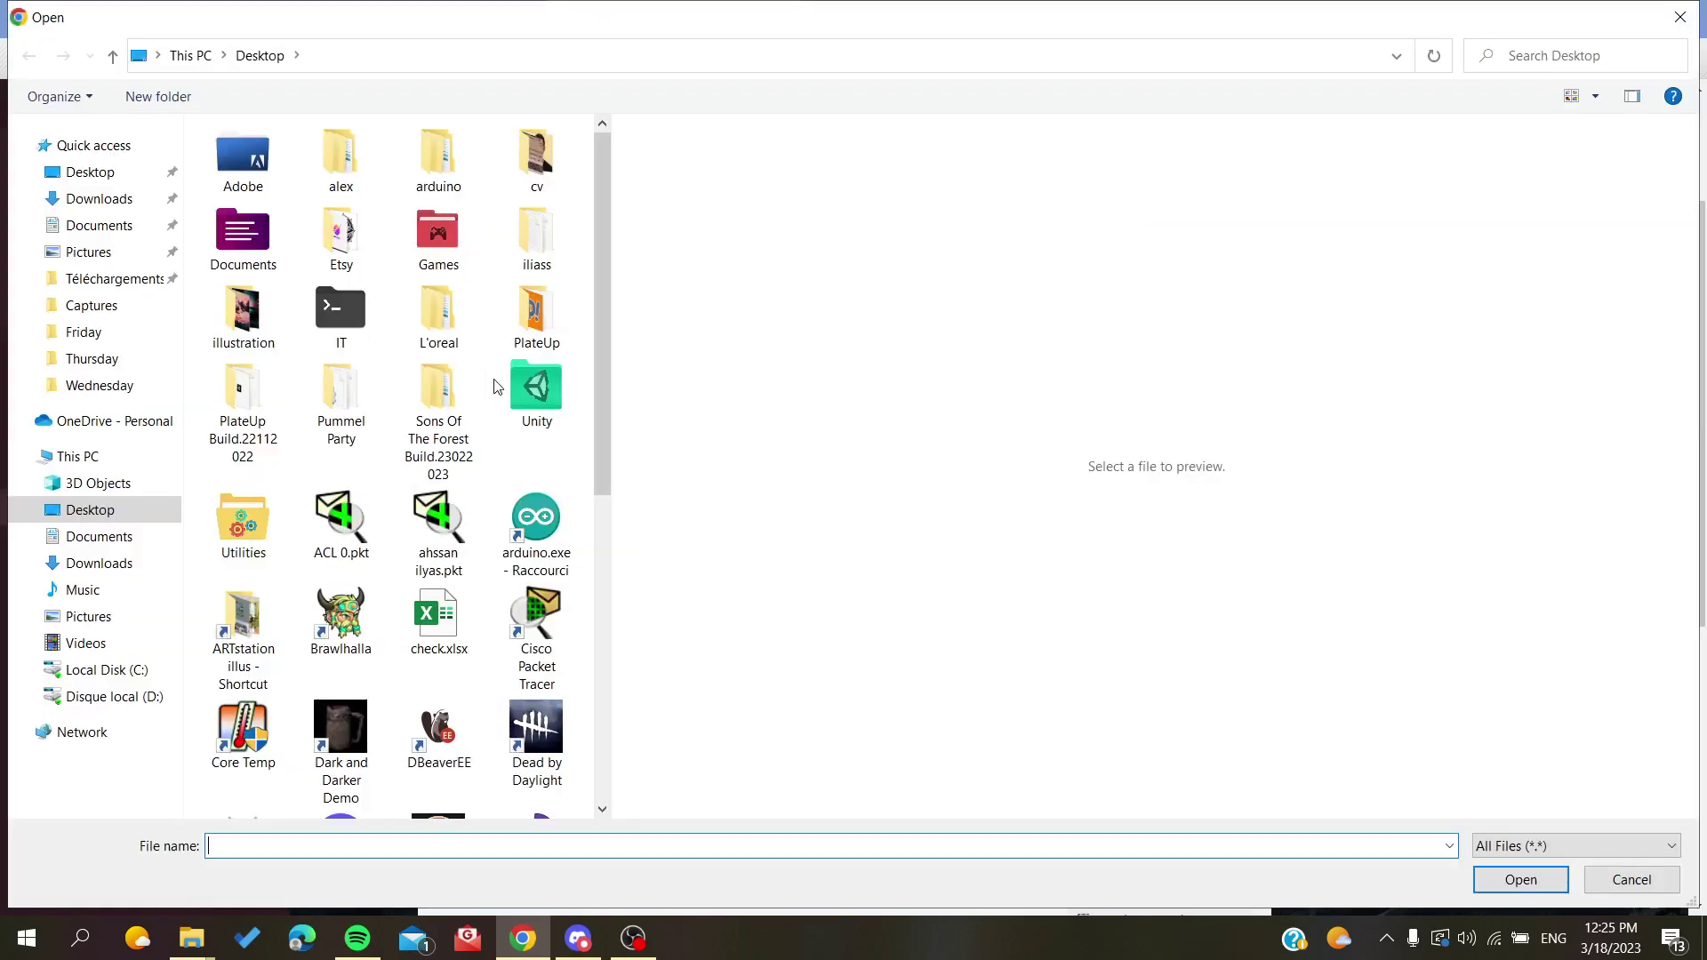
scroll(496, 387, down, 5)
click(546, 514)
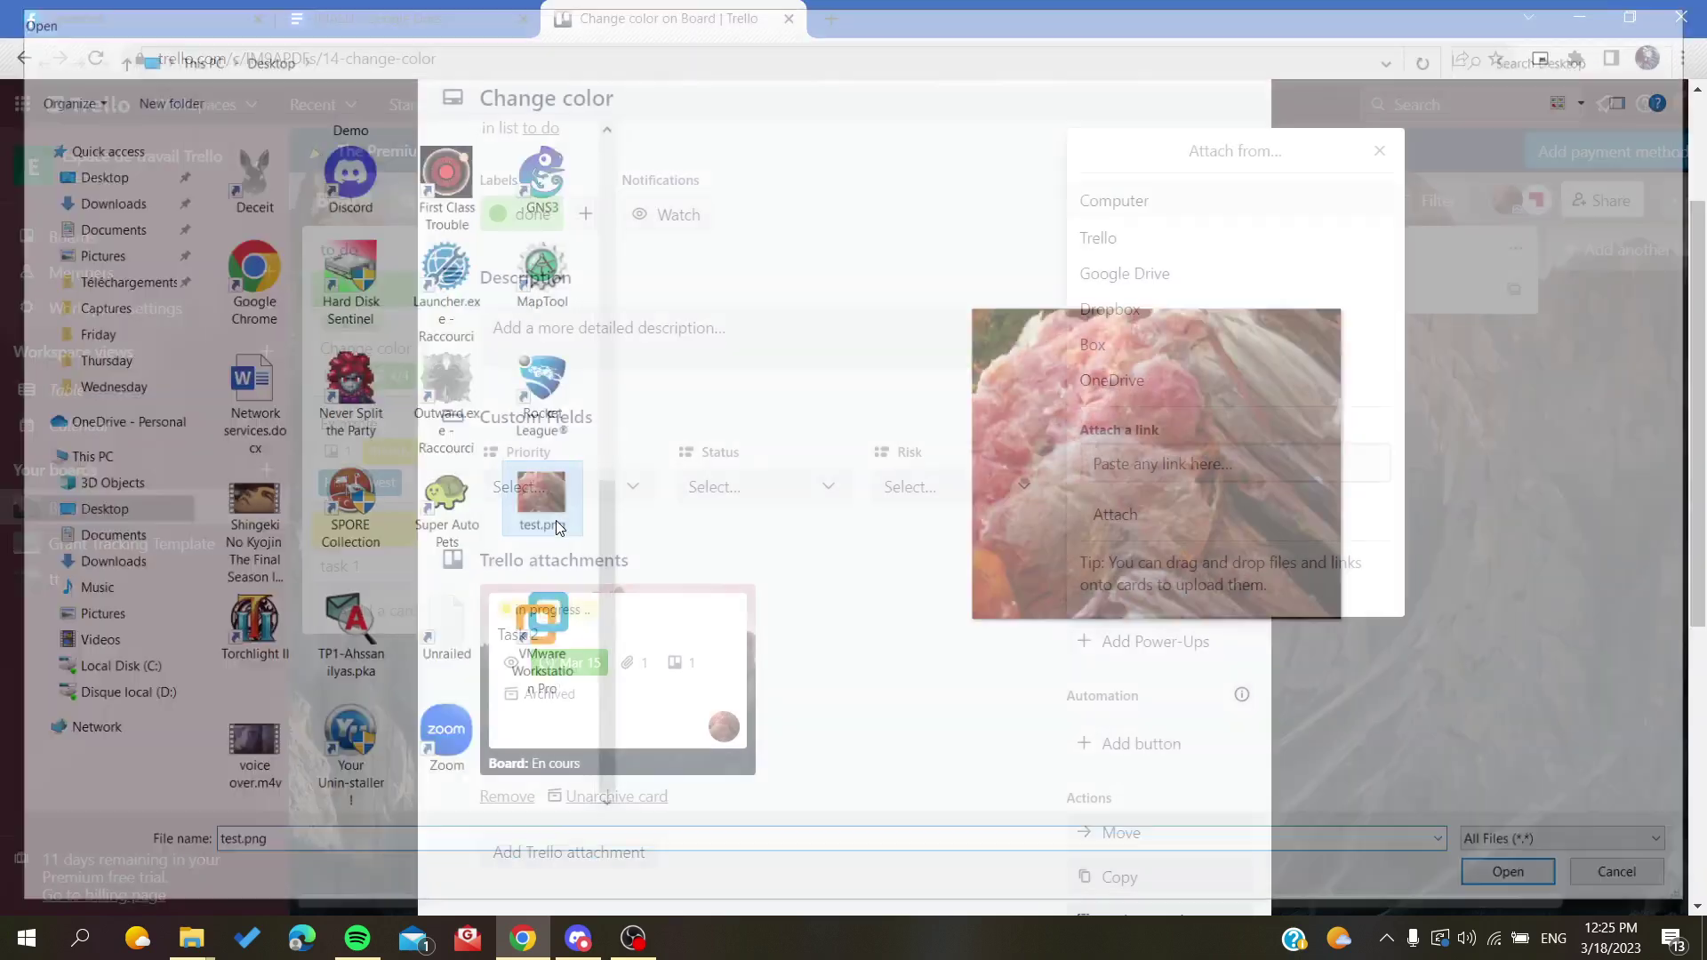
double_click(557, 520)
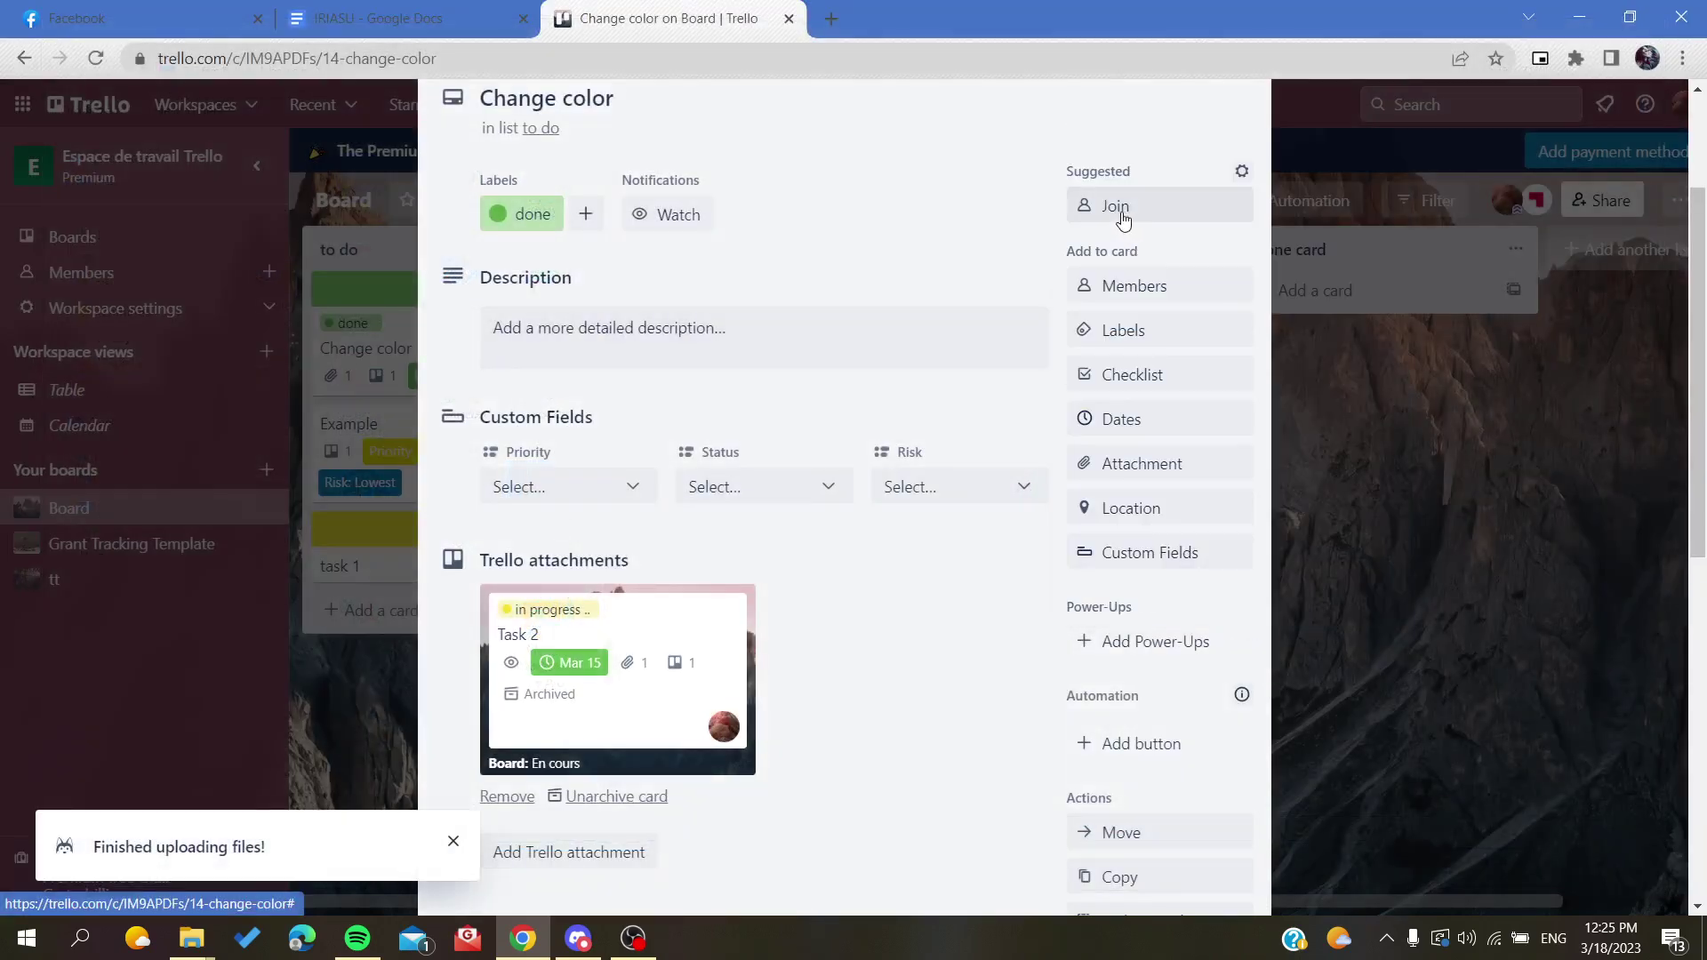
scroll(821, 598, down, 5)
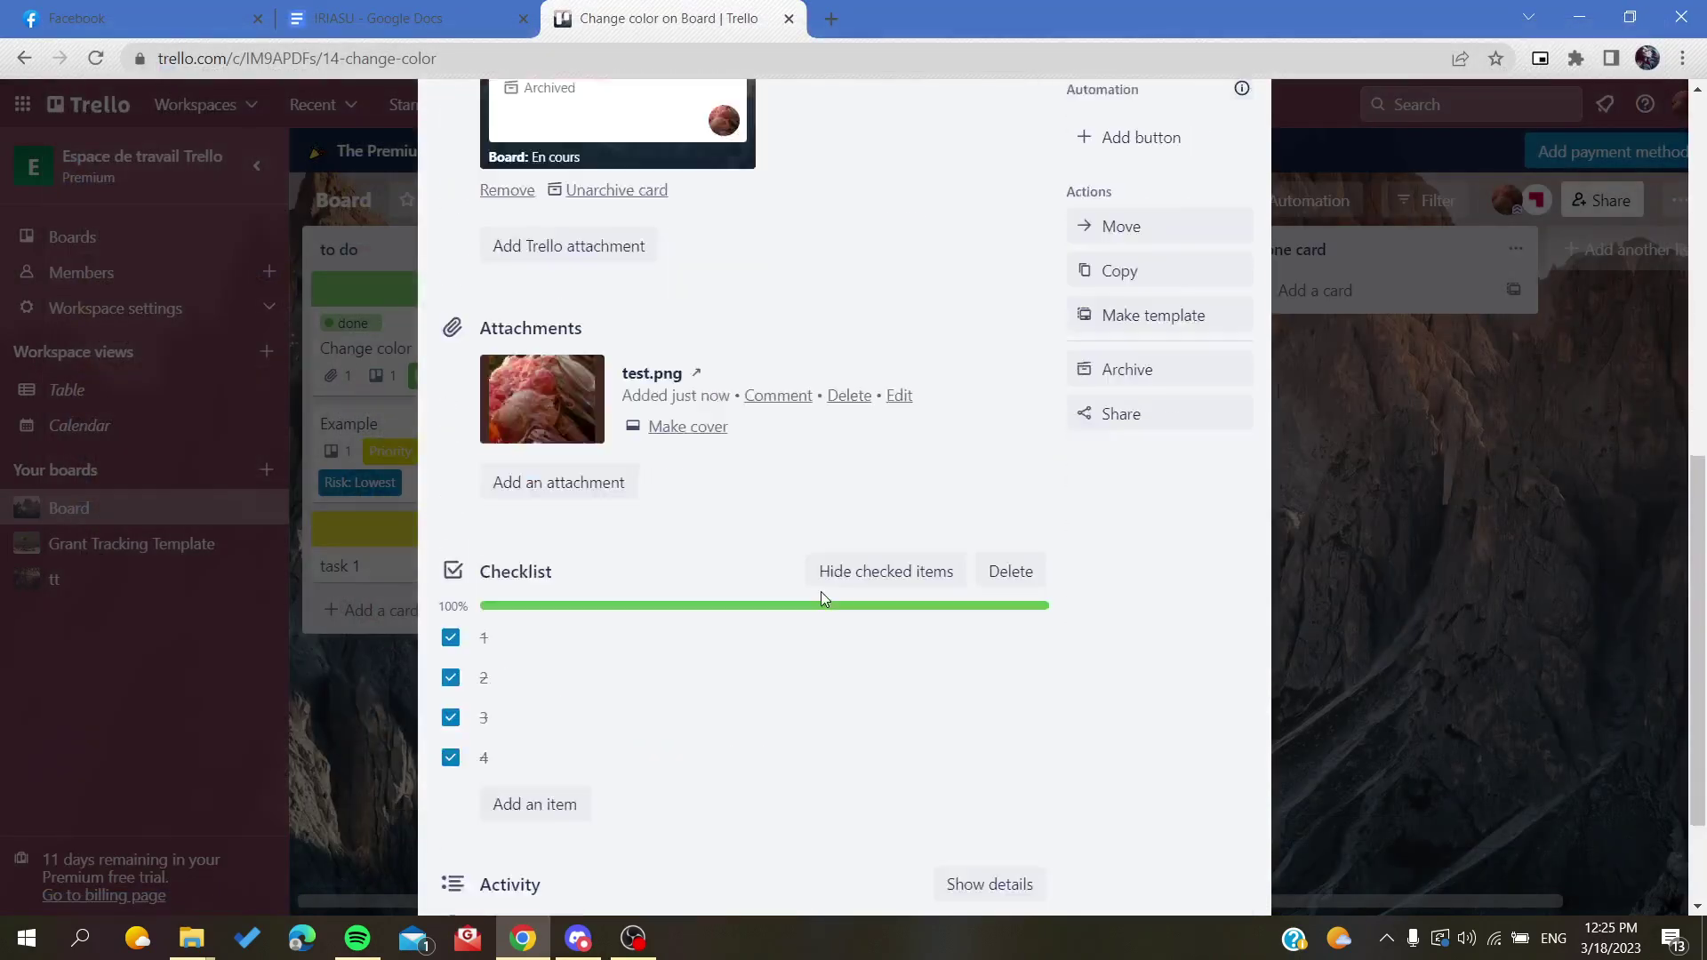
scroll(820, 600, up, 1)
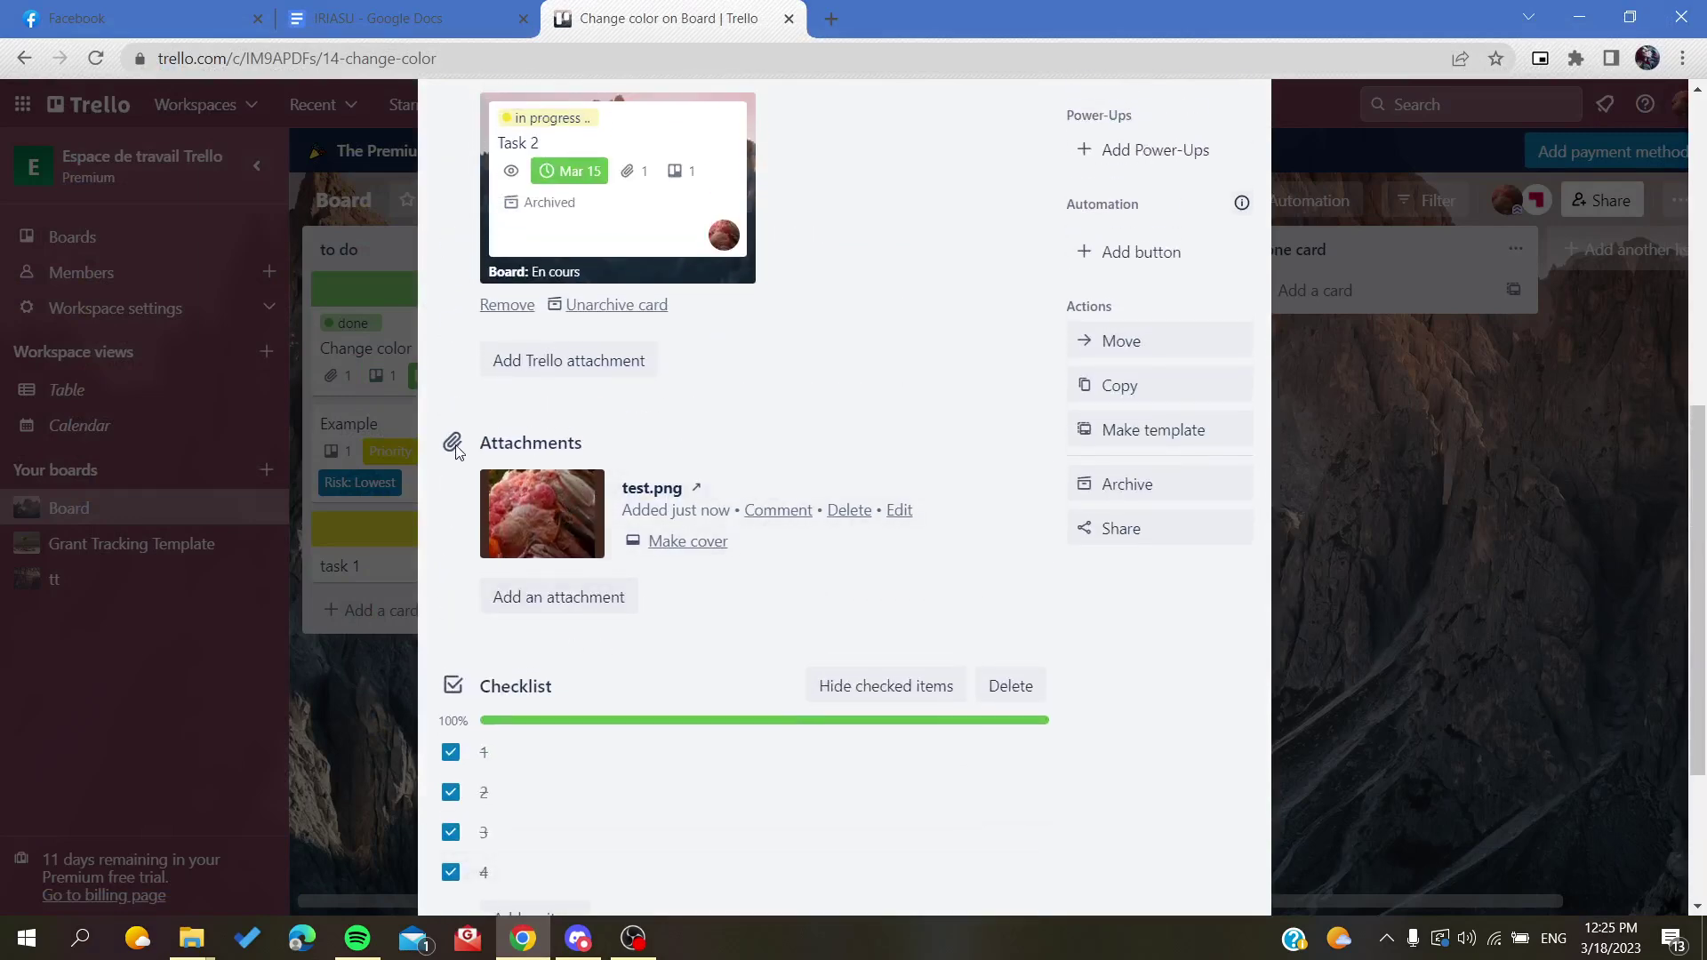
drag(455, 449, 633, 445)
scroll(634, 445, up, 1)
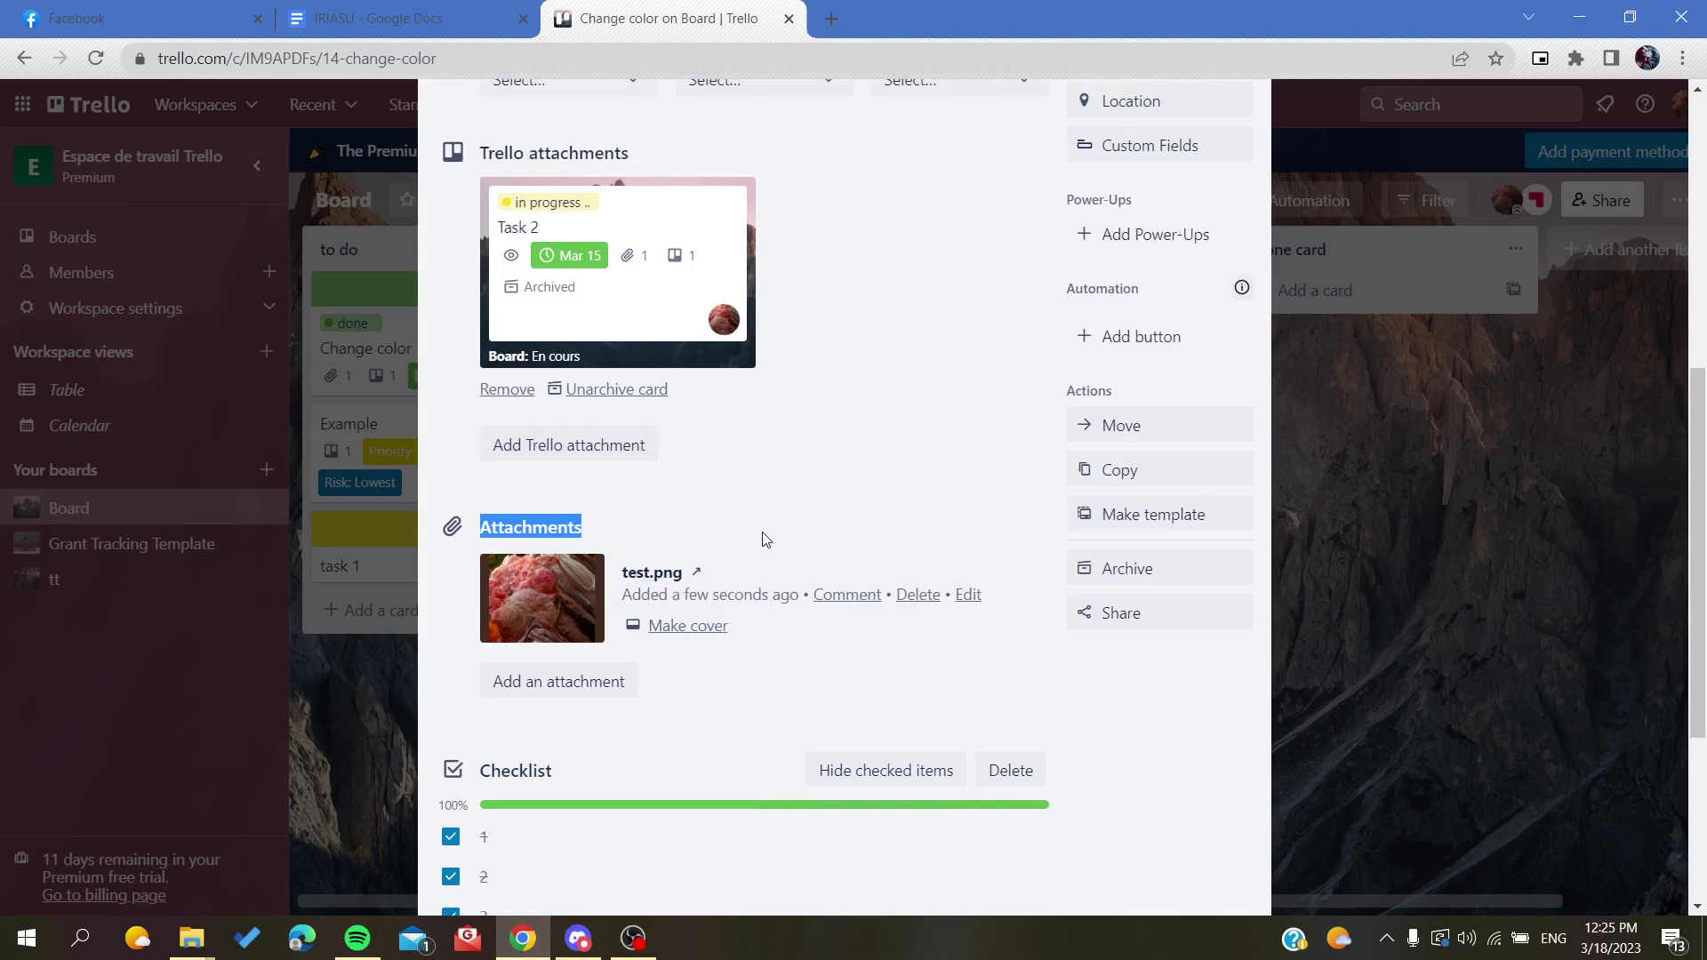
scroll(787, 480, up, 2)
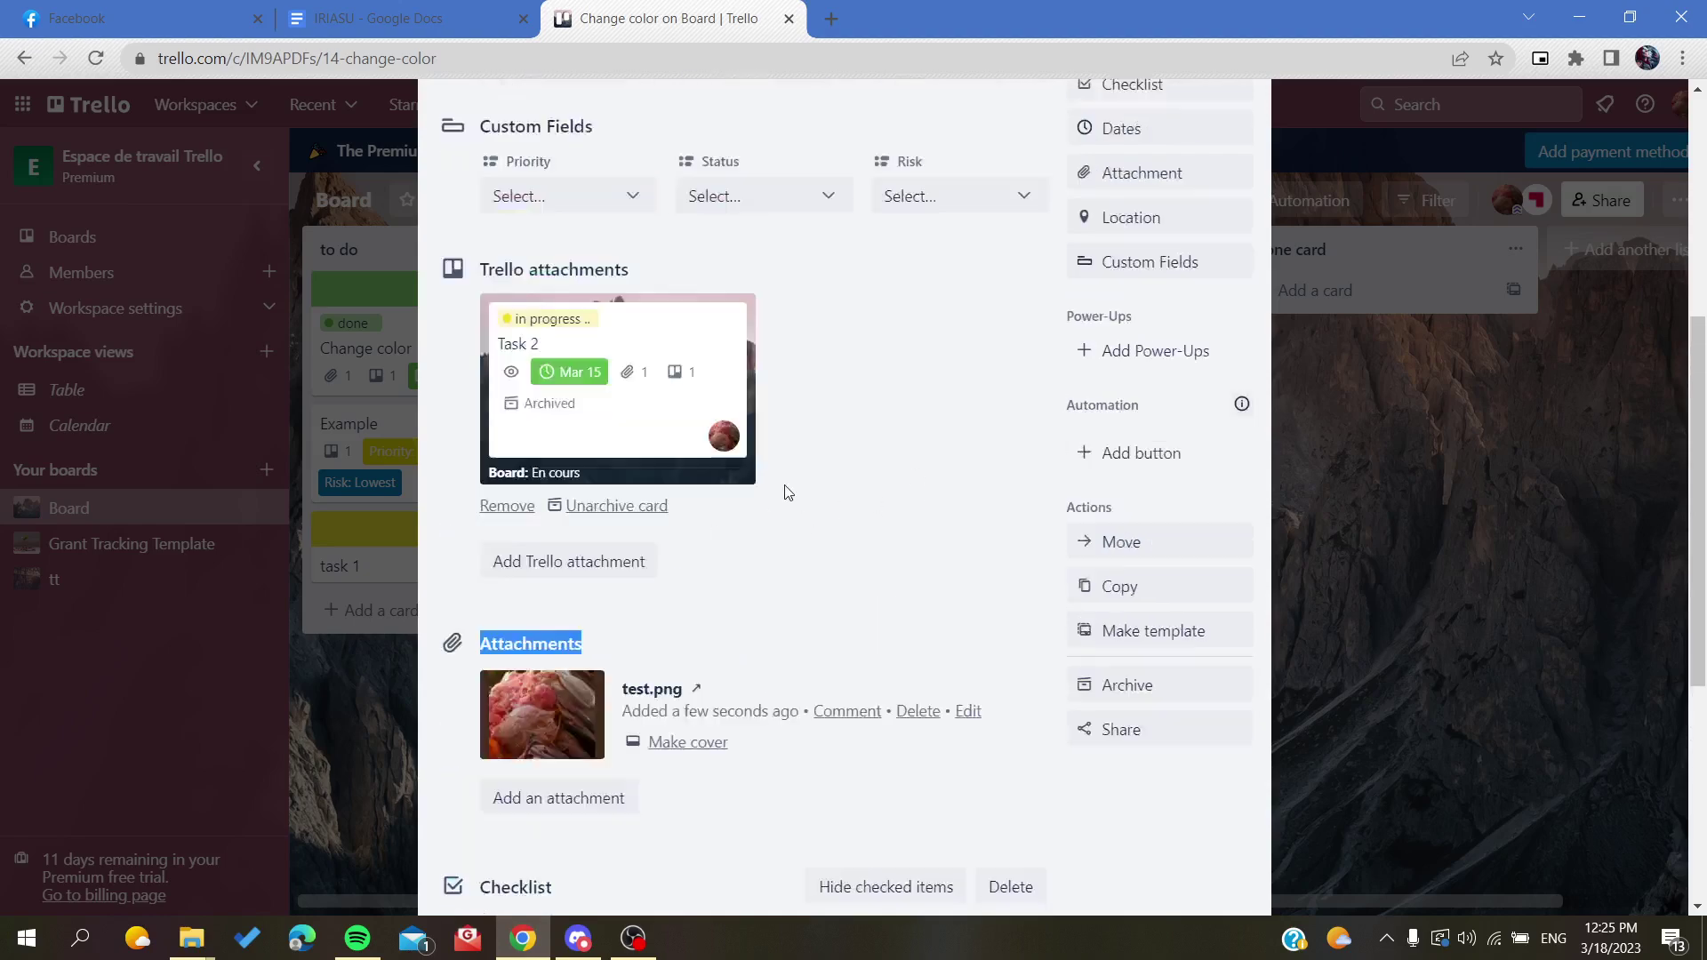
scroll(787, 474, up, 3)
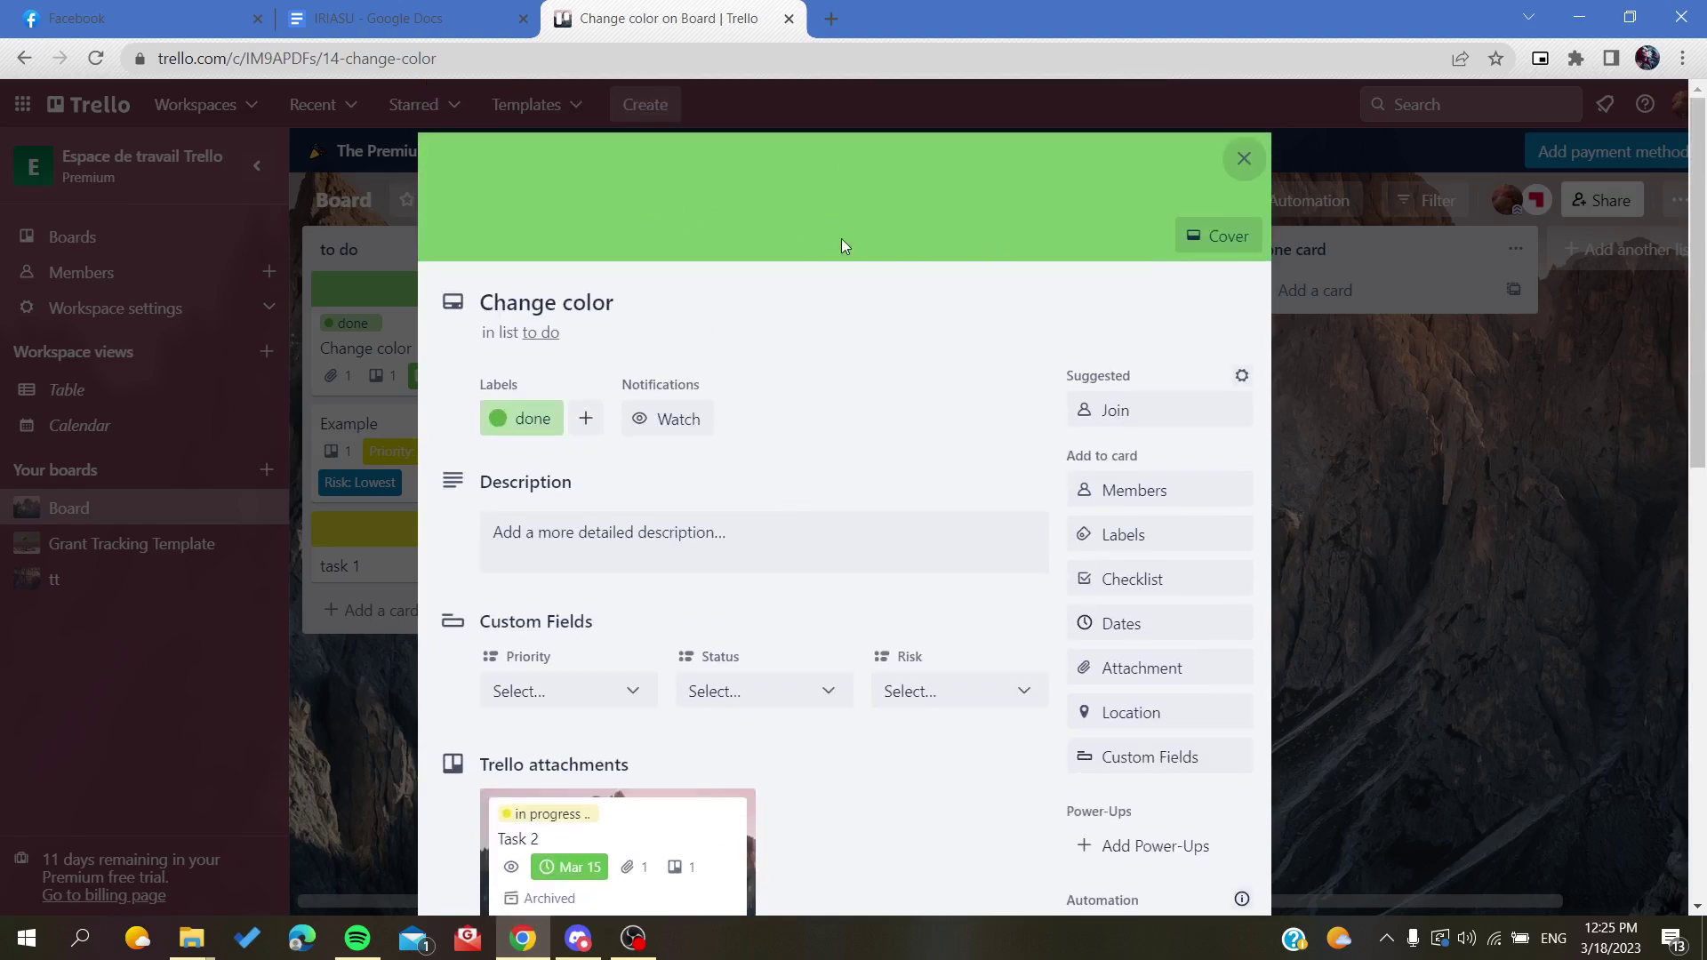
scroll(840, 209, down, 1)
scroll(752, 156, down, 3)
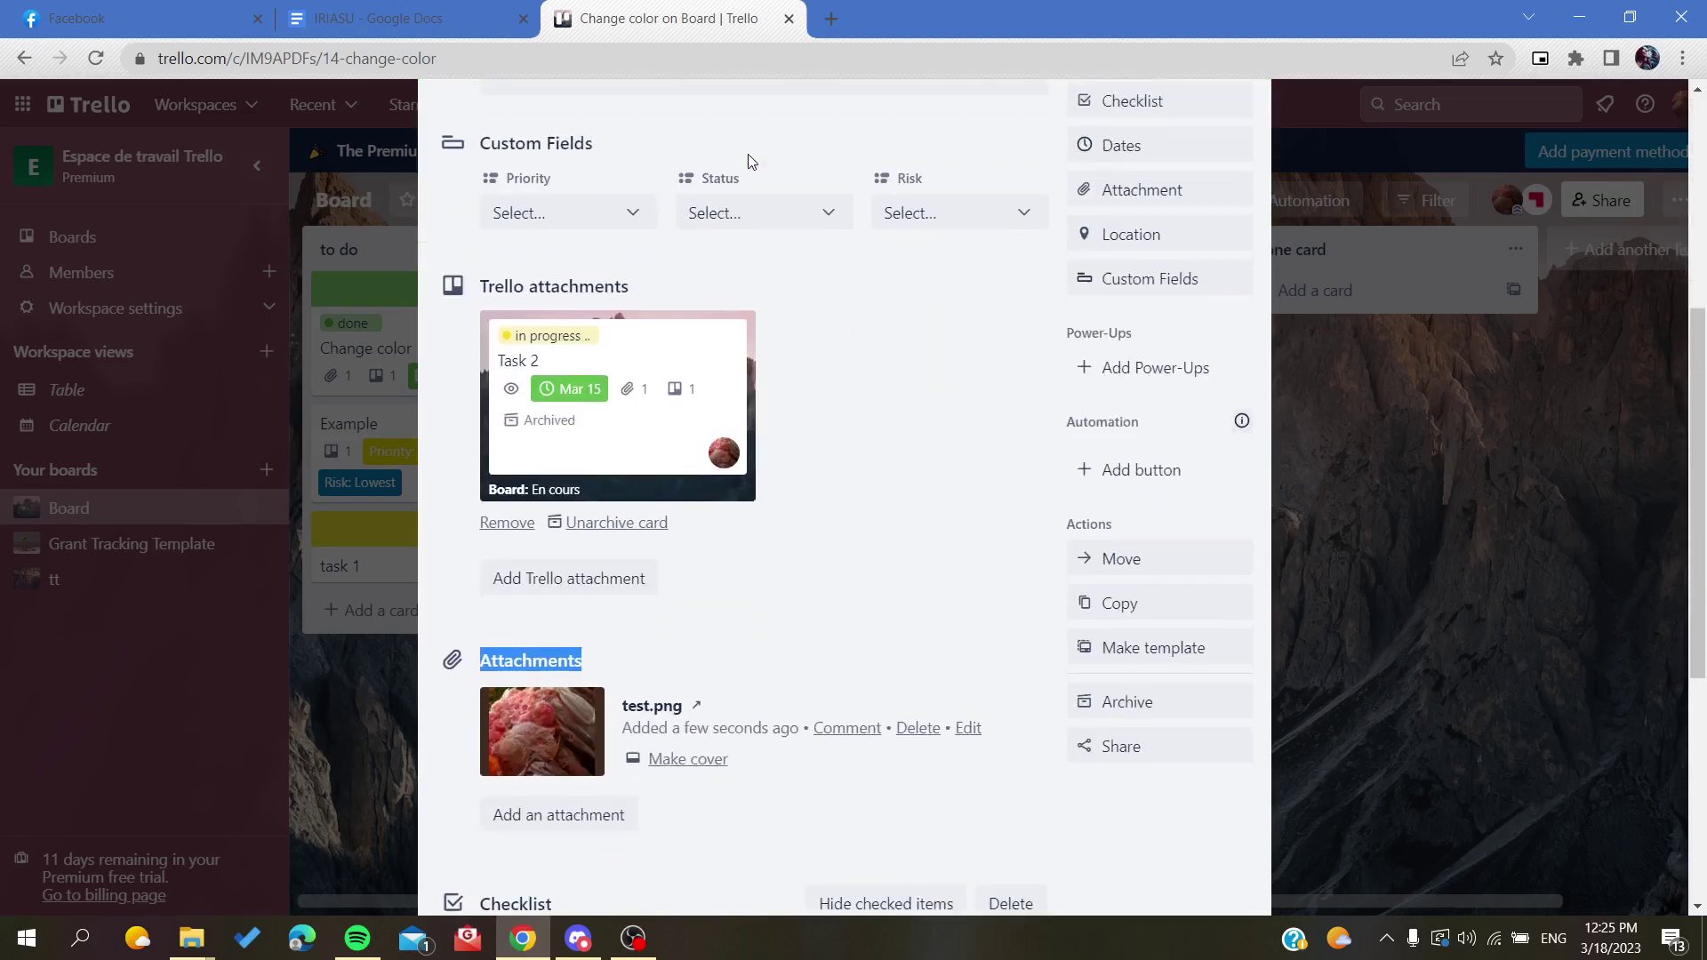
Close the 'Change color' card dialog to get back to the board.
click(1520, 600)
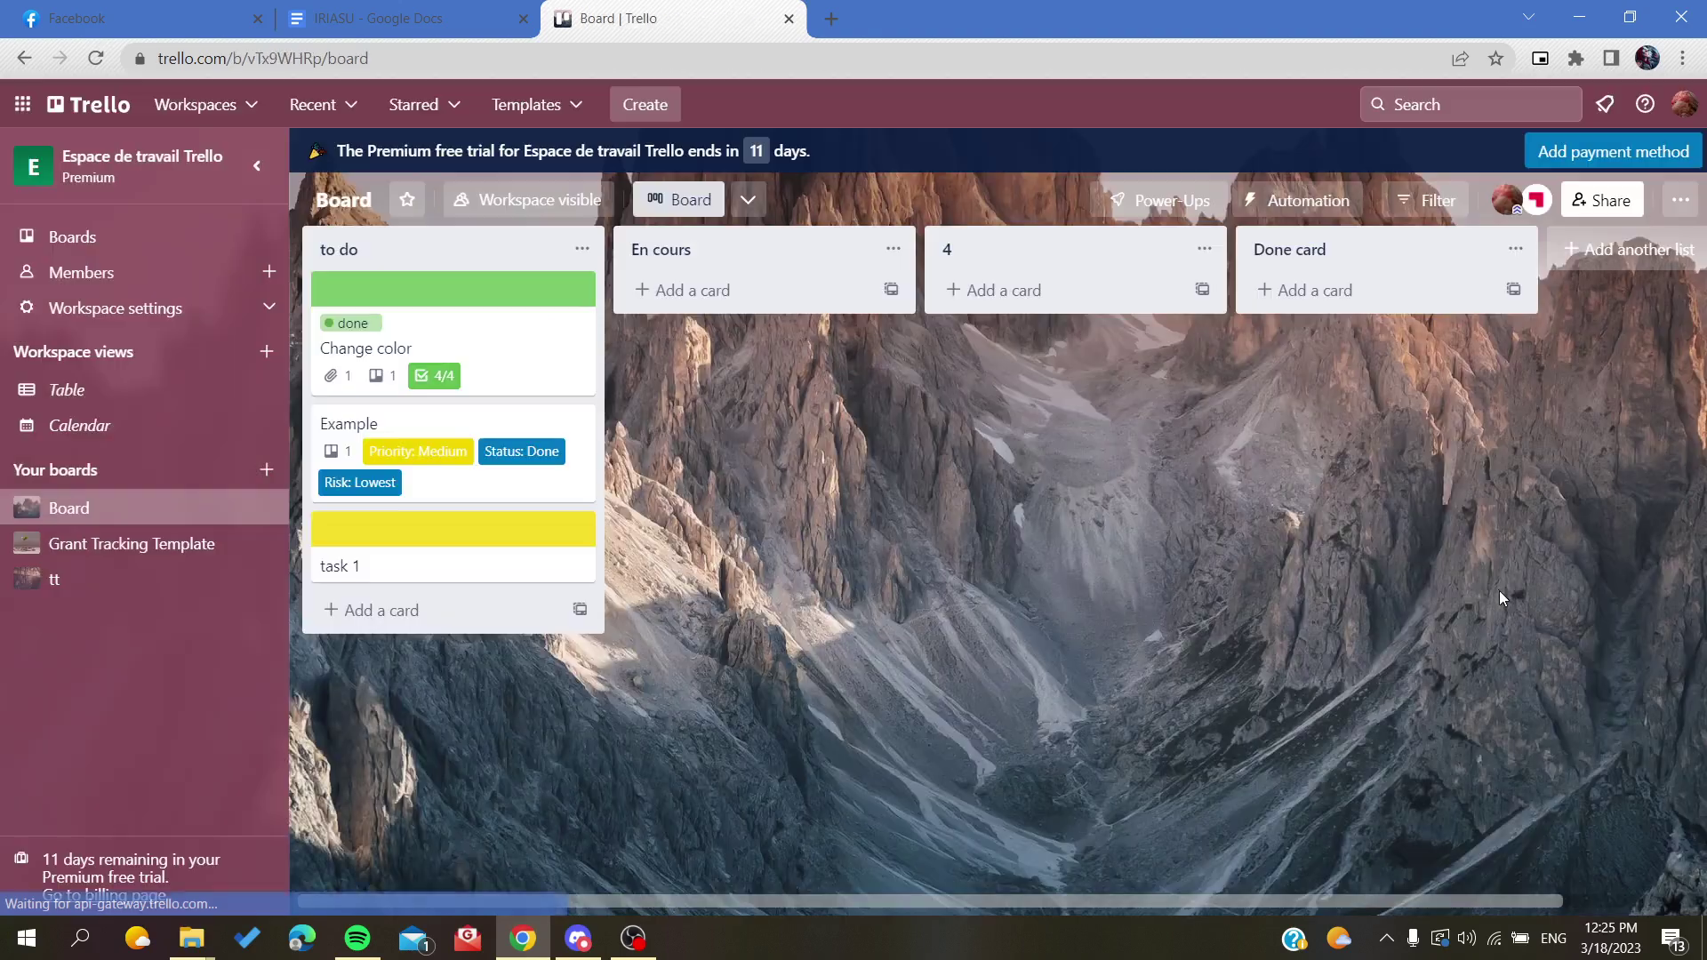
Make test.png the card cover, check it on the board, then remove the cover.
click(505, 352)
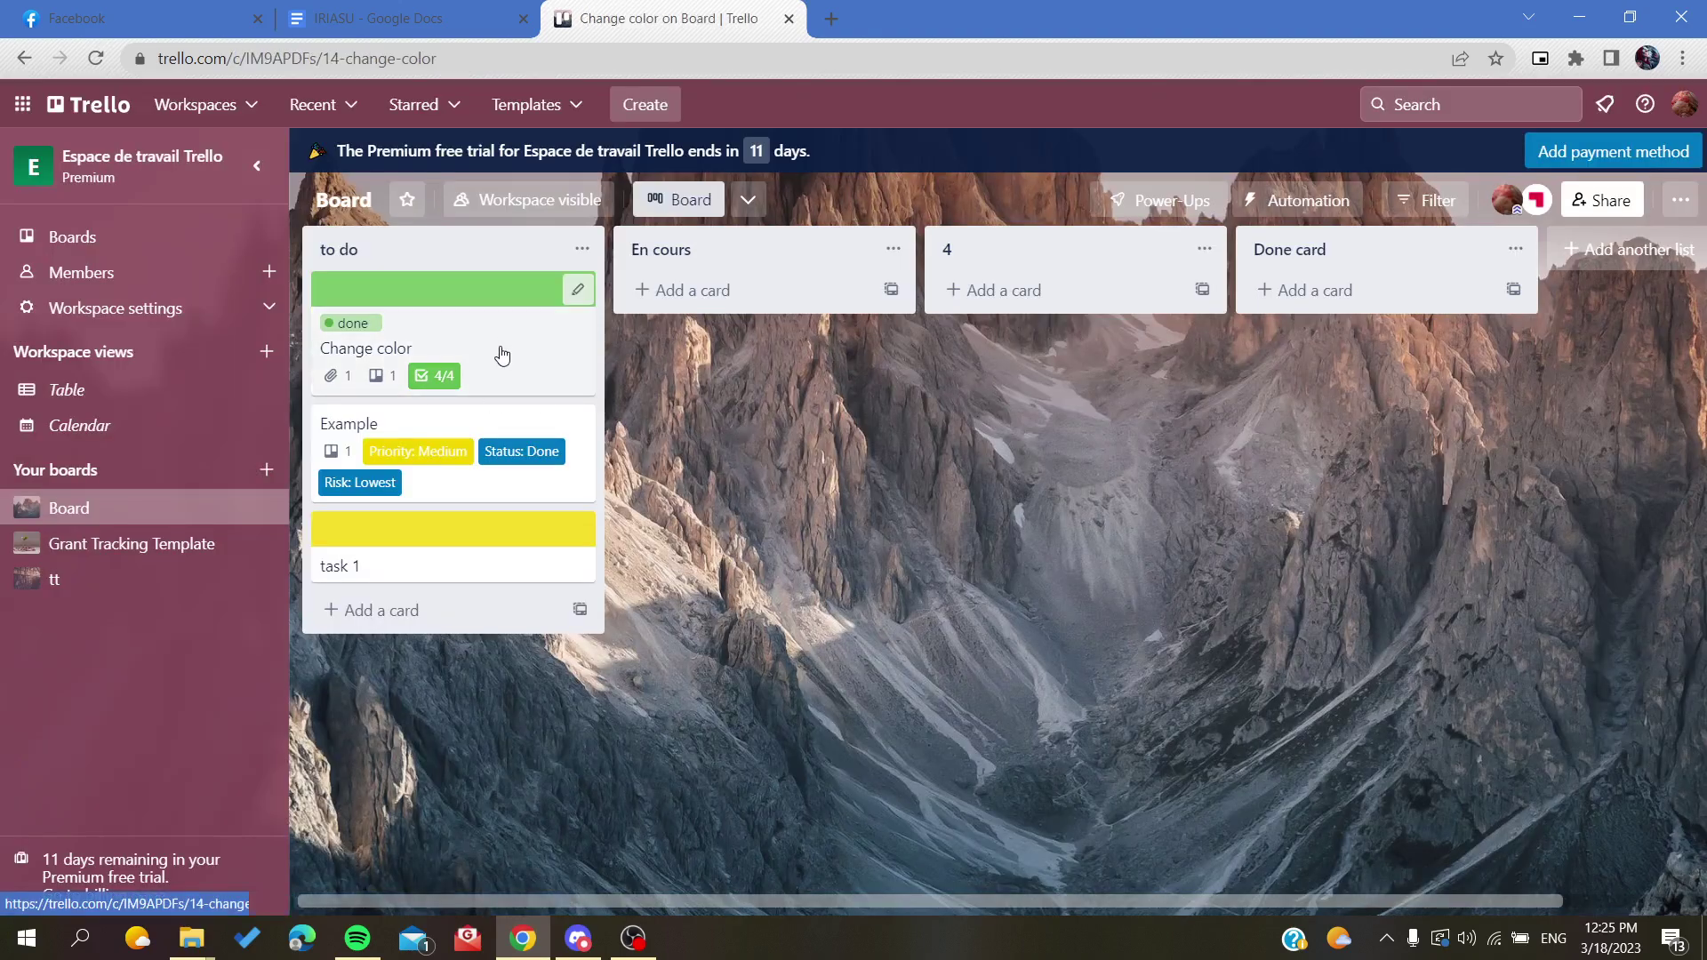
scroll(662, 540, down, 4)
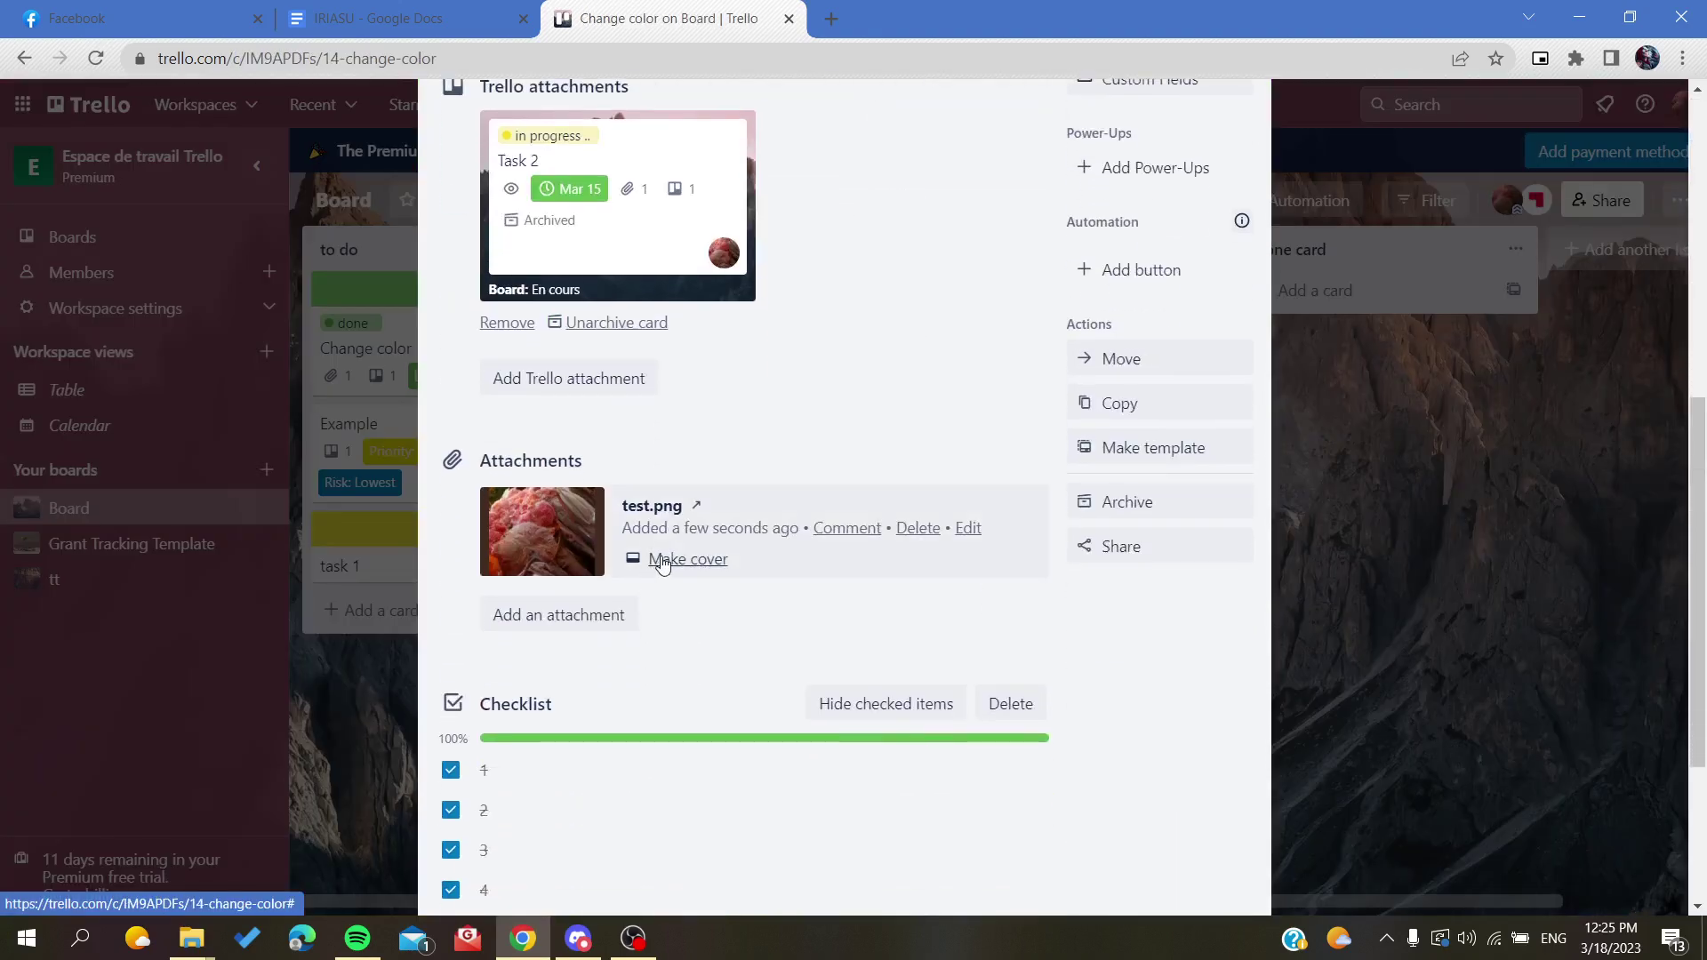
click(687, 562)
click(1398, 671)
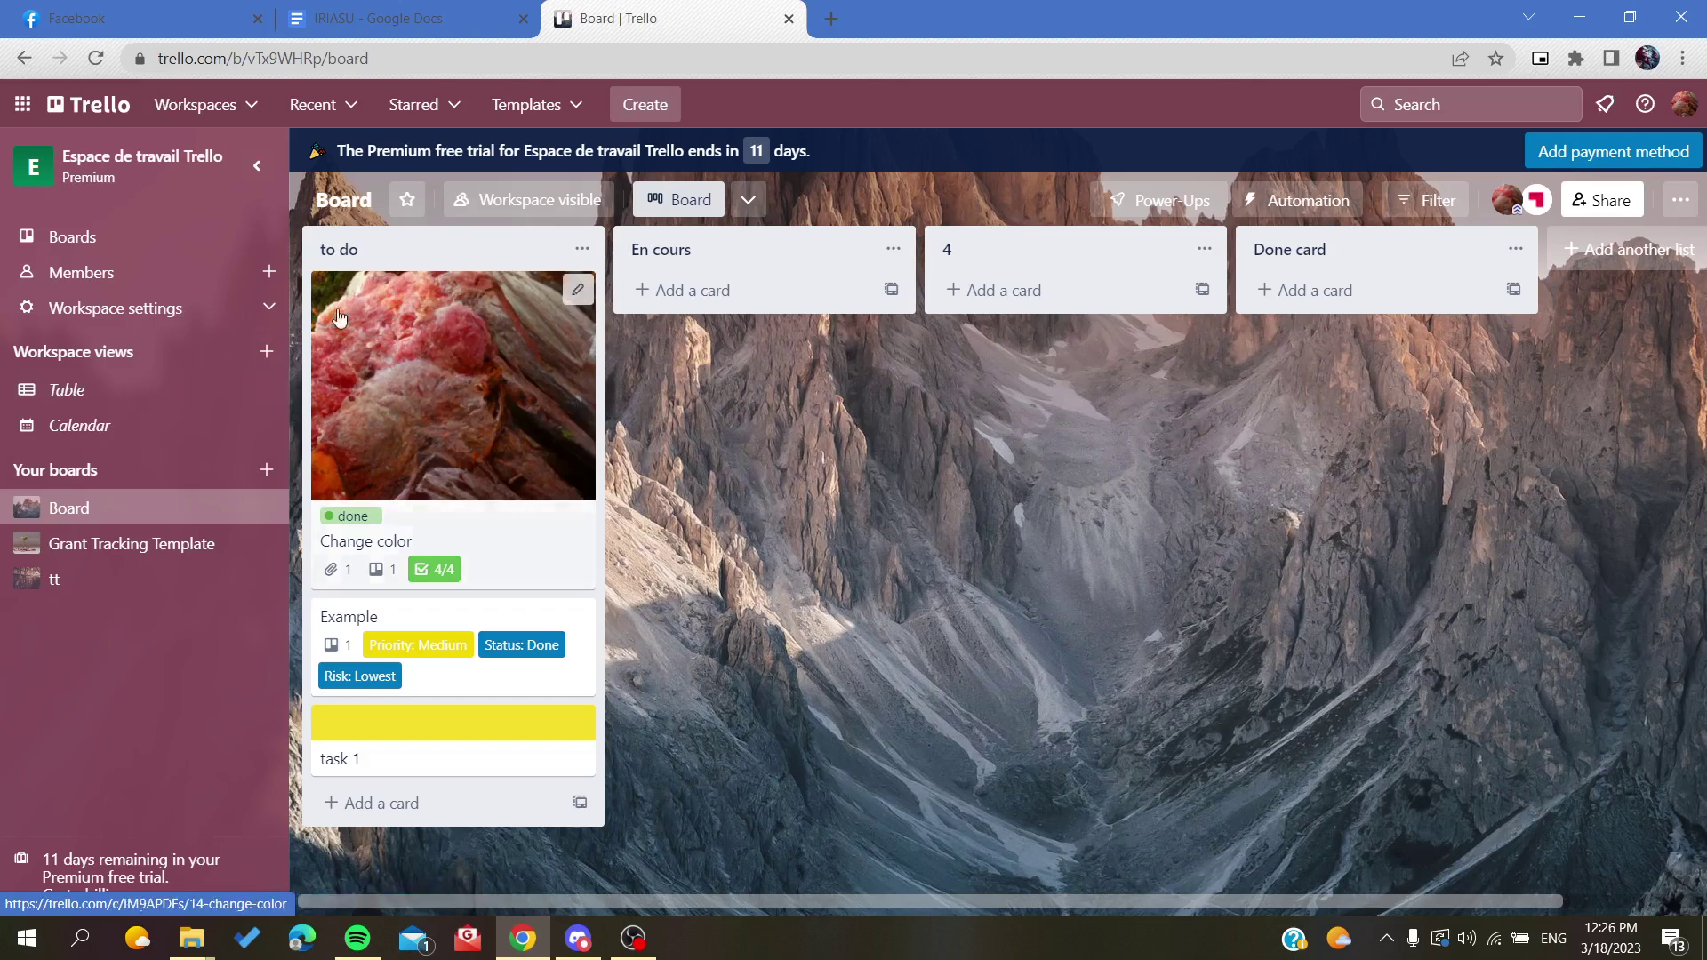
click(427, 418)
scroll(682, 462, up, 5)
scroll(743, 583, down, 1)
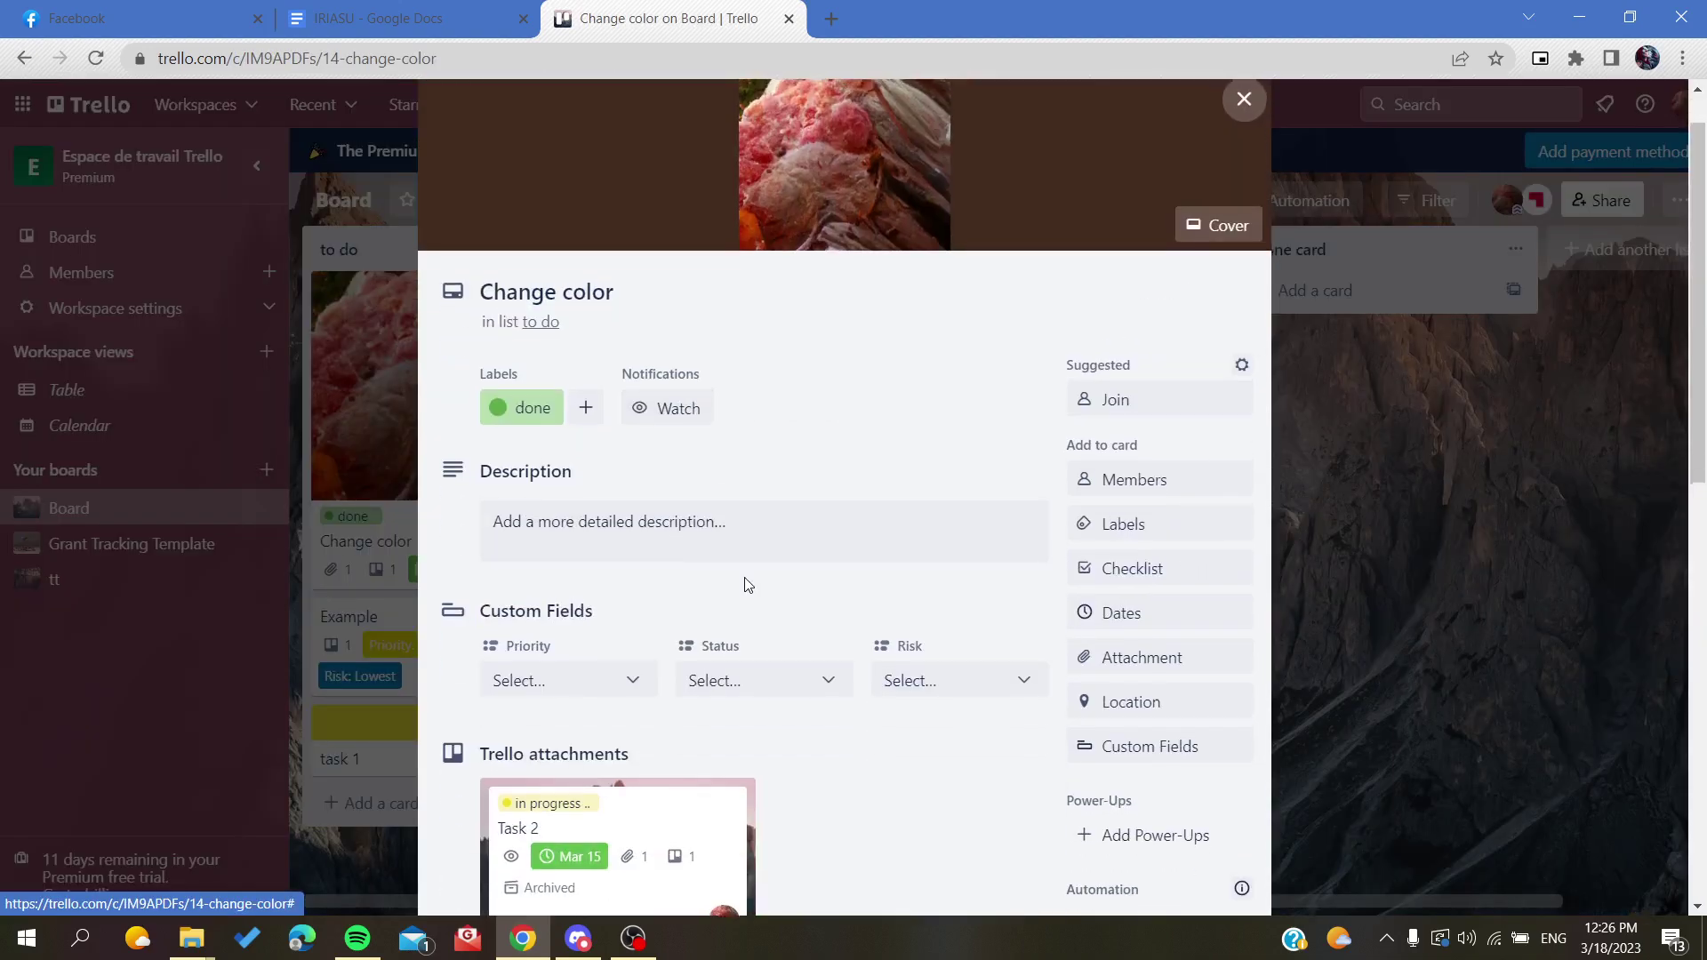
scroll(743, 583, up, 1)
scroll(842, 229, down, 5)
scroll(713, 495, down, 1)
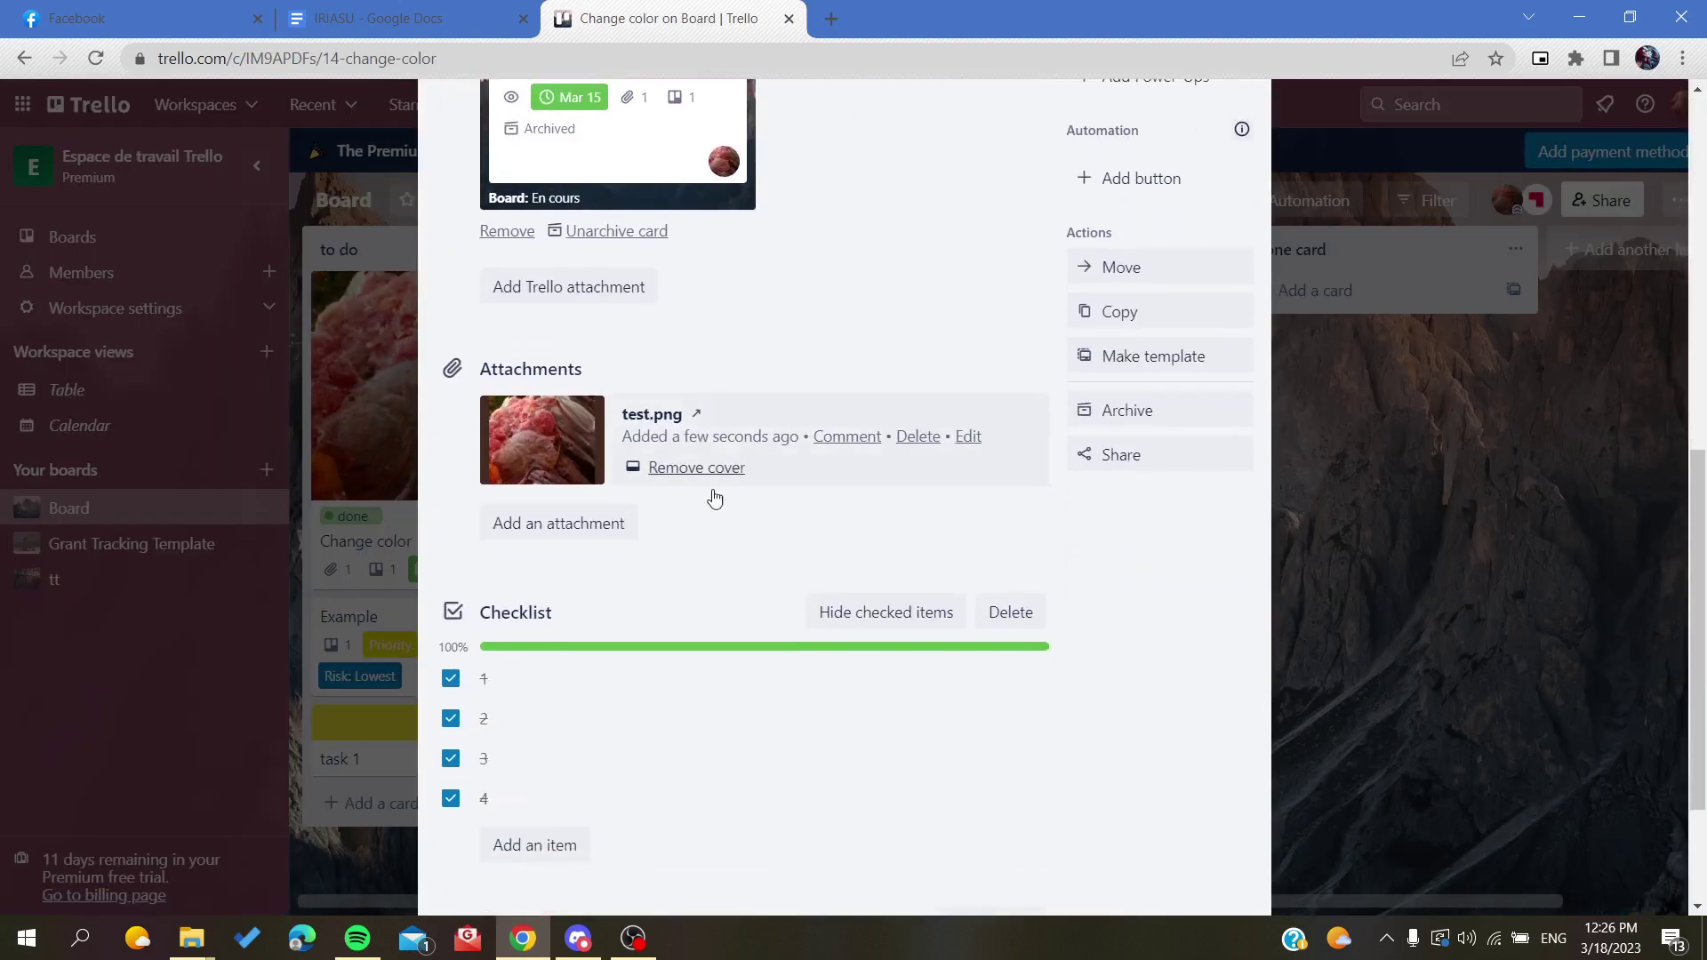
click(698, 474)
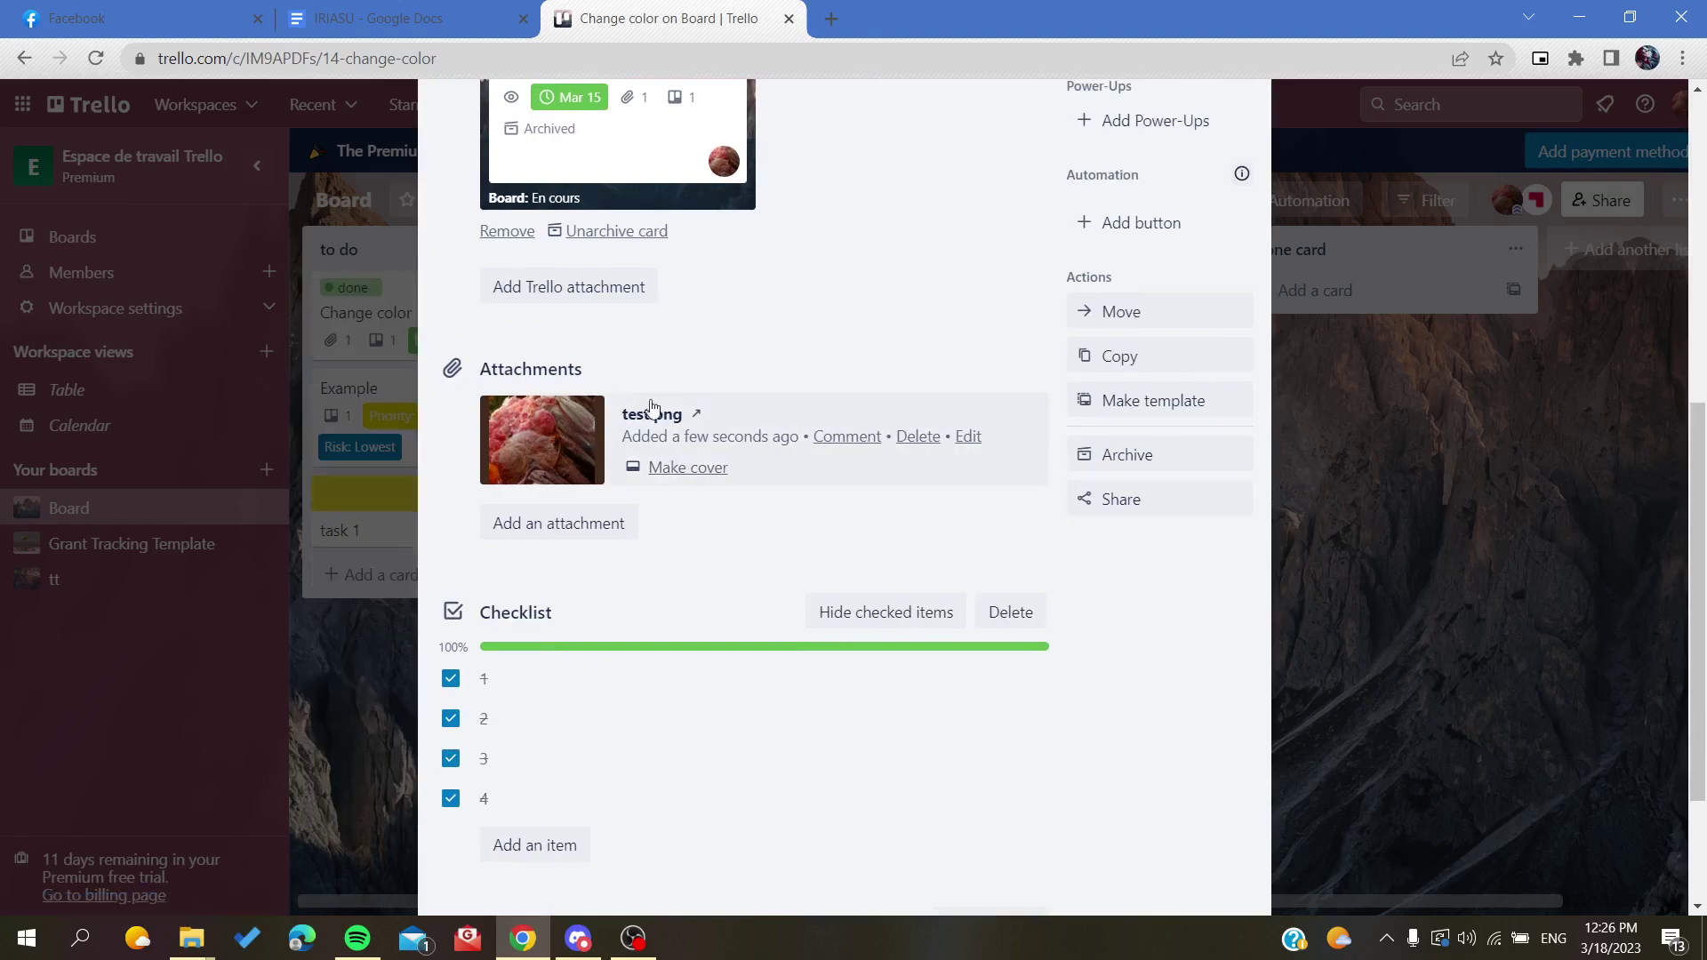
click(1481, 782)
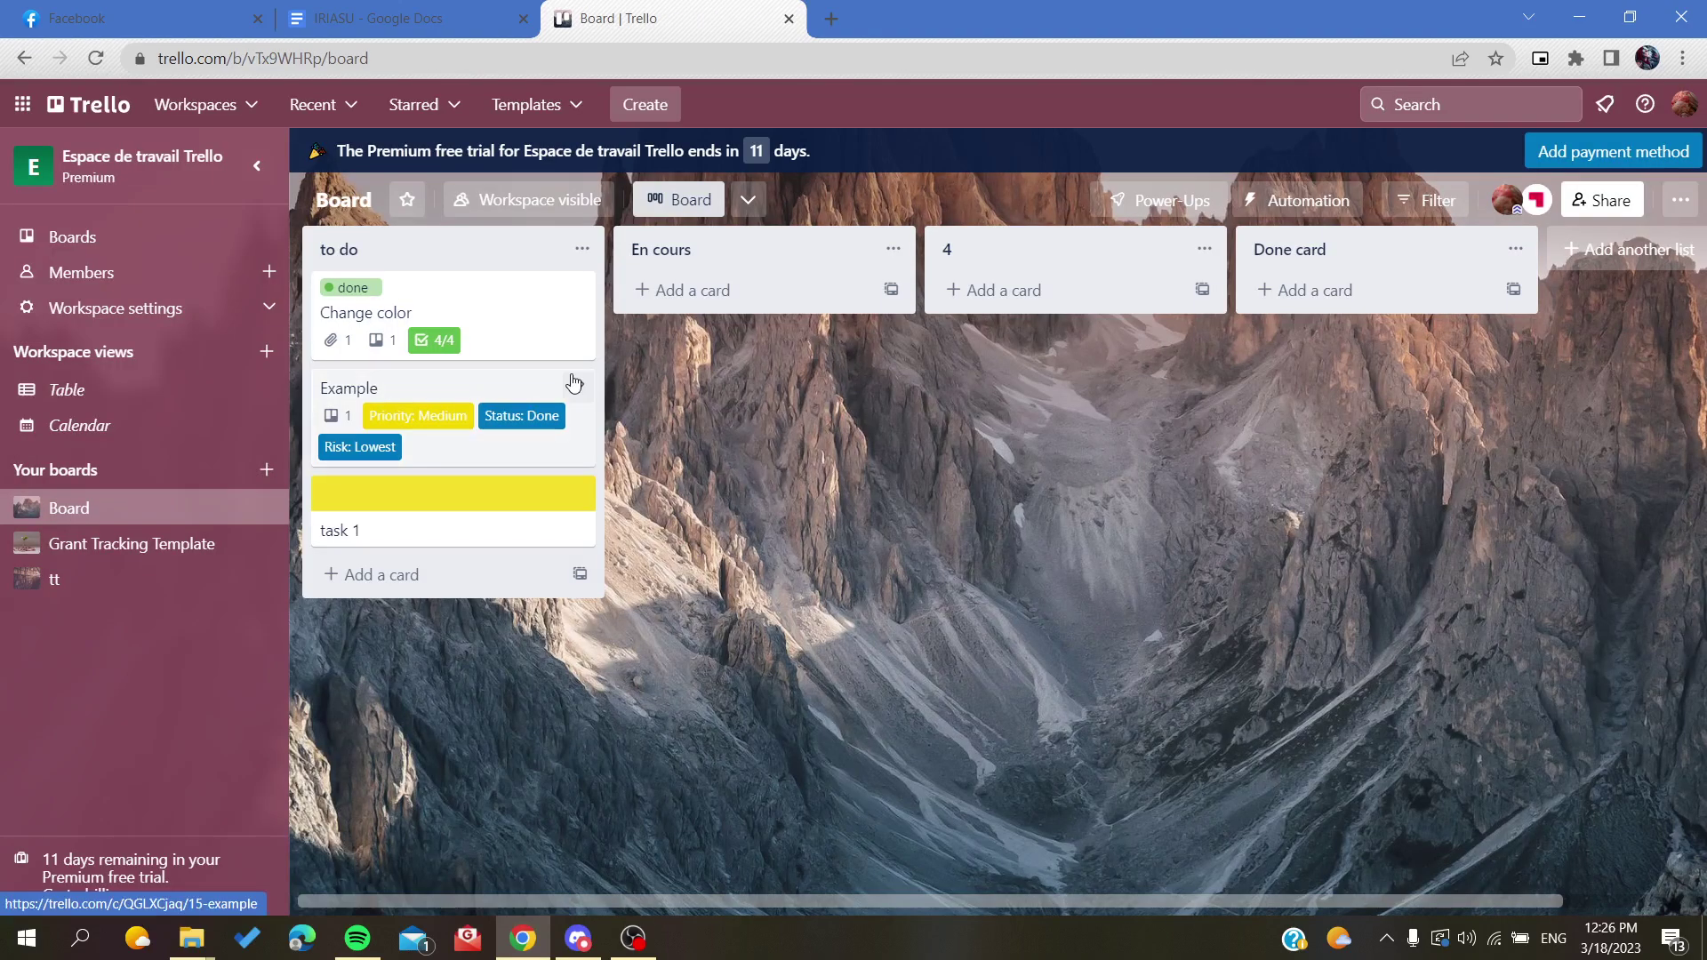
click(563, 489)
scroll(608, 680, down, 5)
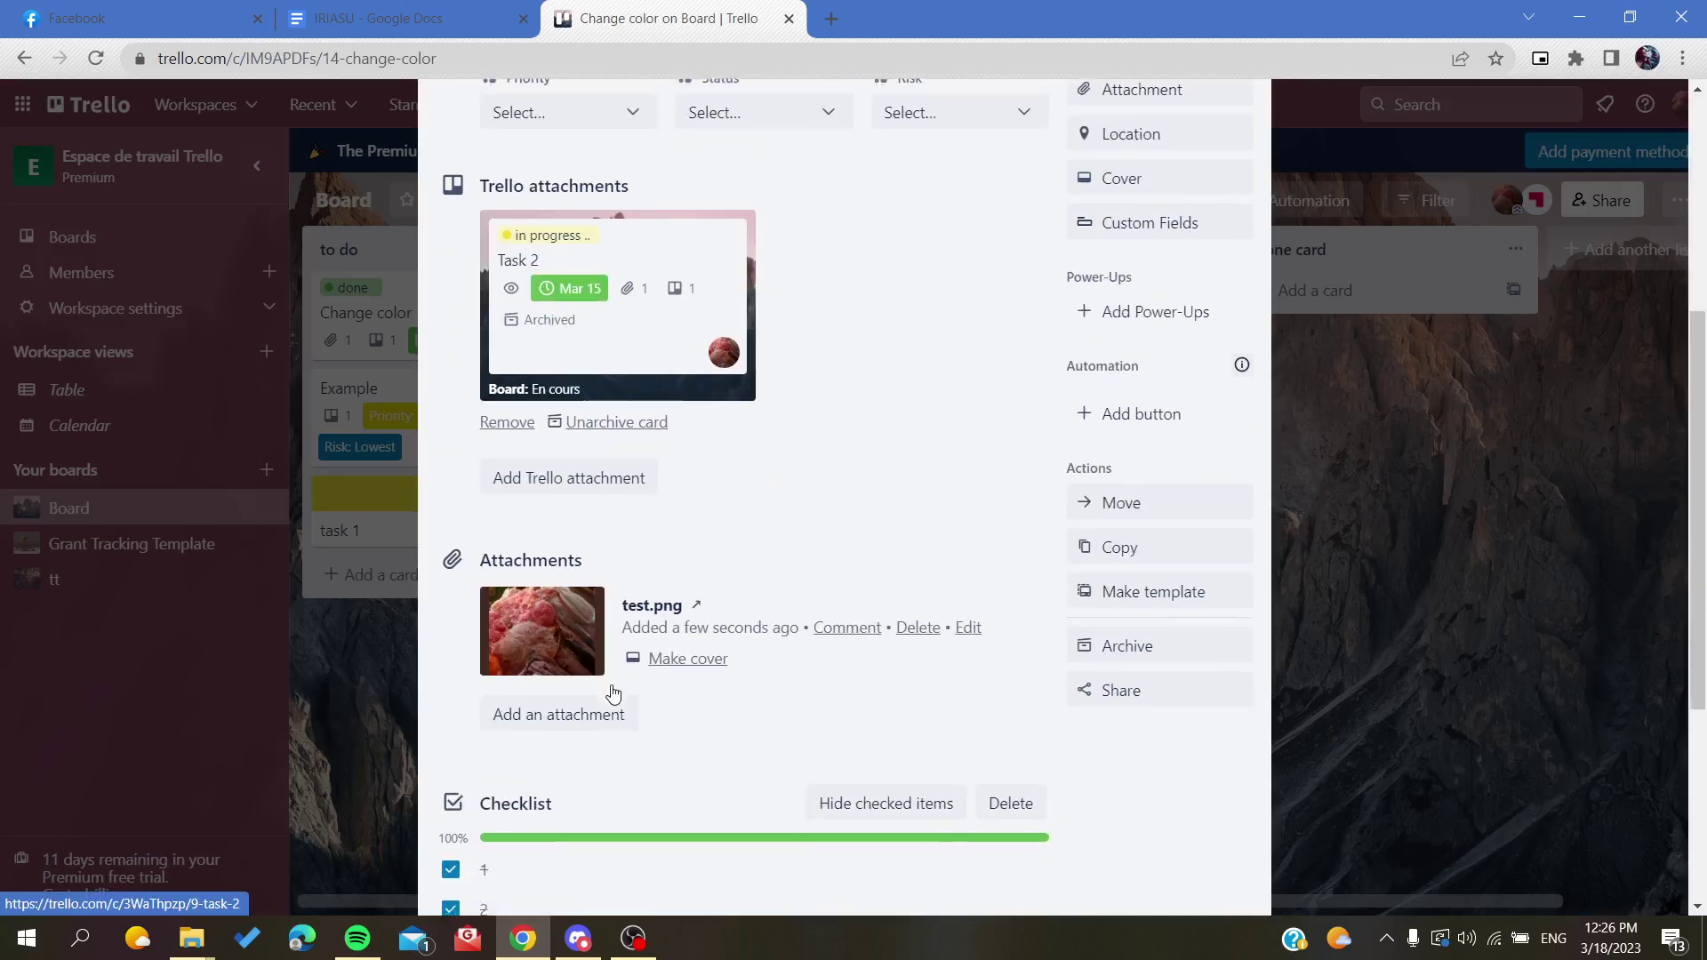
click(548, 619)
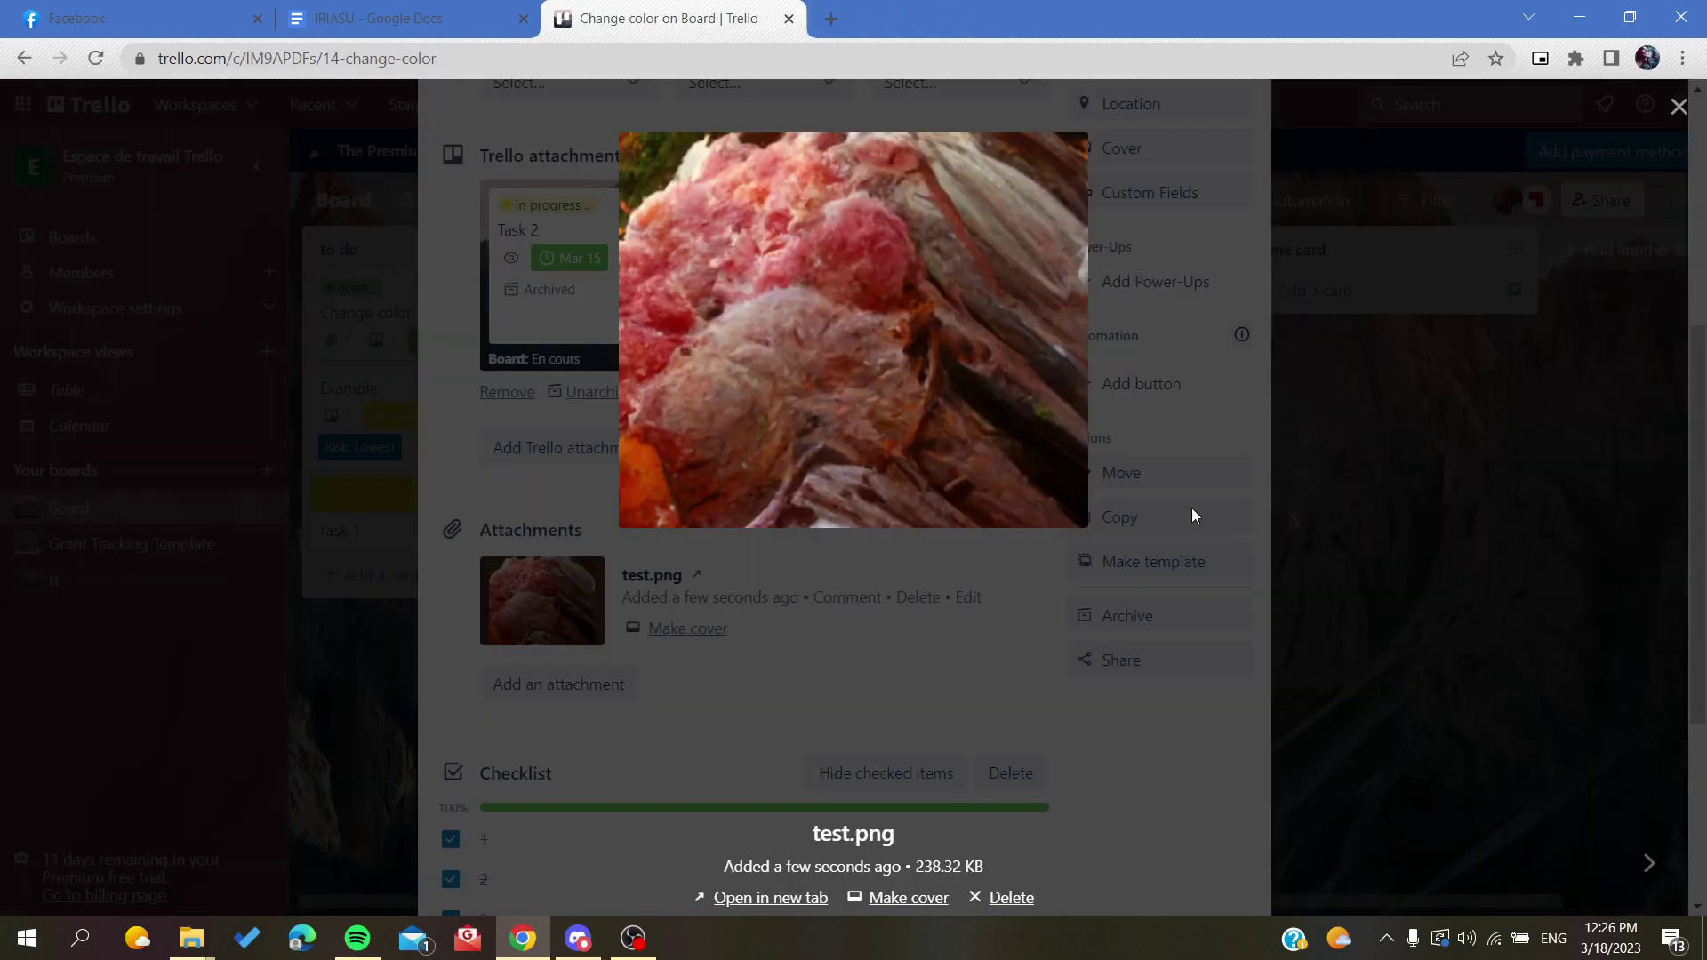
click(1107, 604)
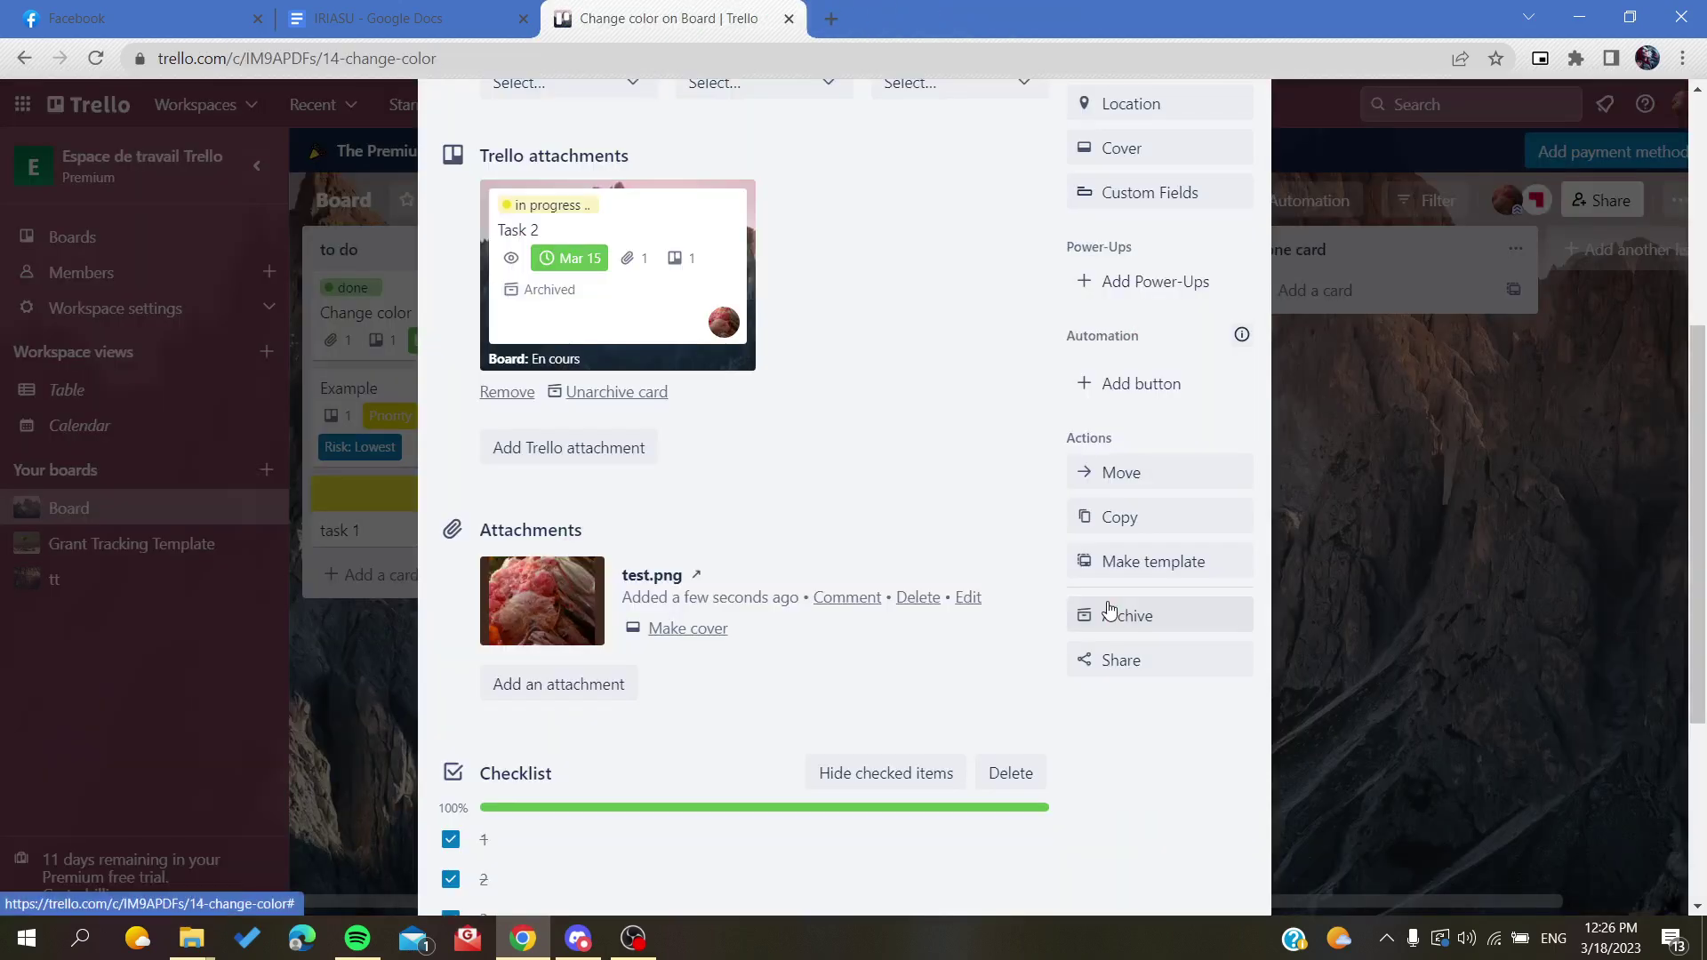